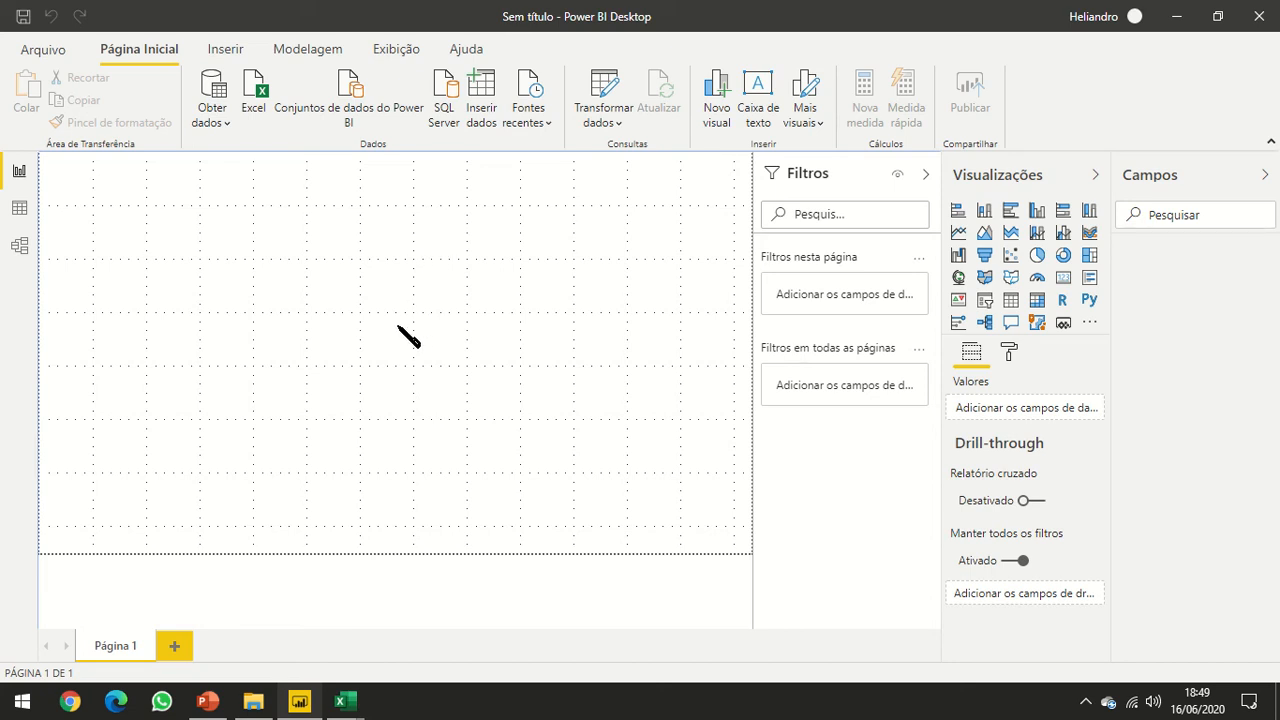
Switch to JAN-2020.csv in Excel and examine its training rows, including the Data Término column
mouse_move(357, 710)
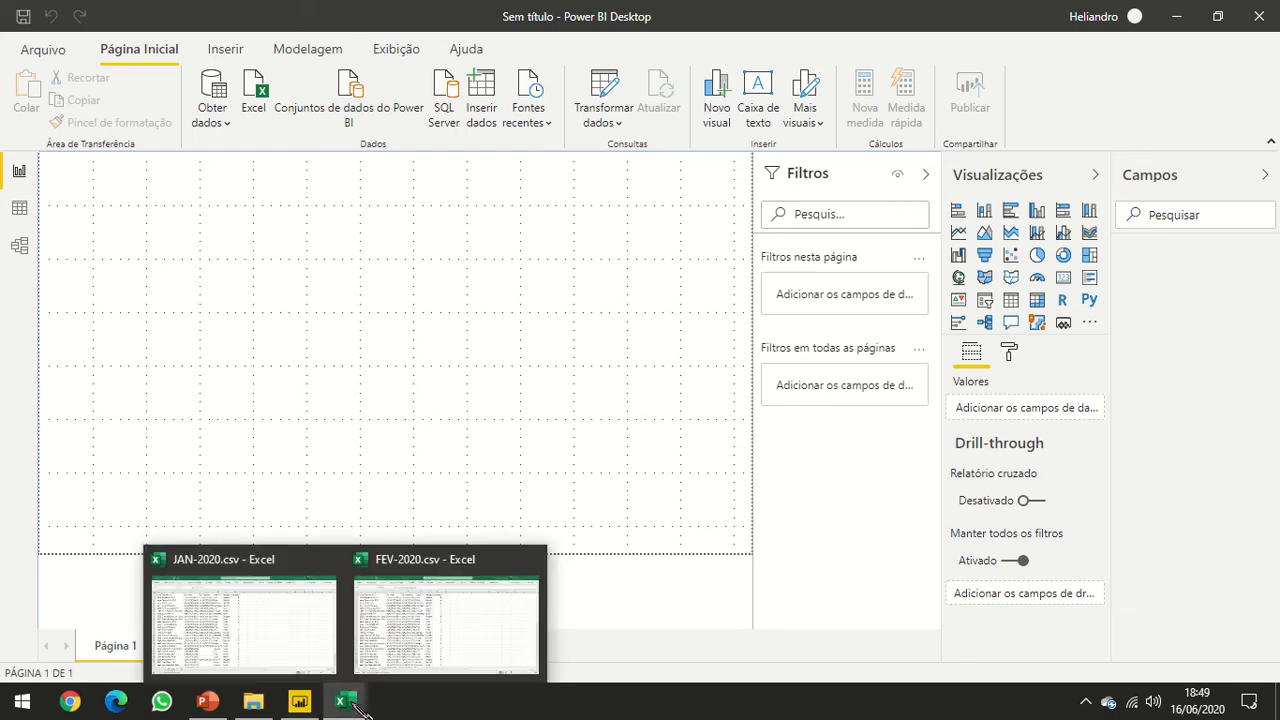
click(290, 640)
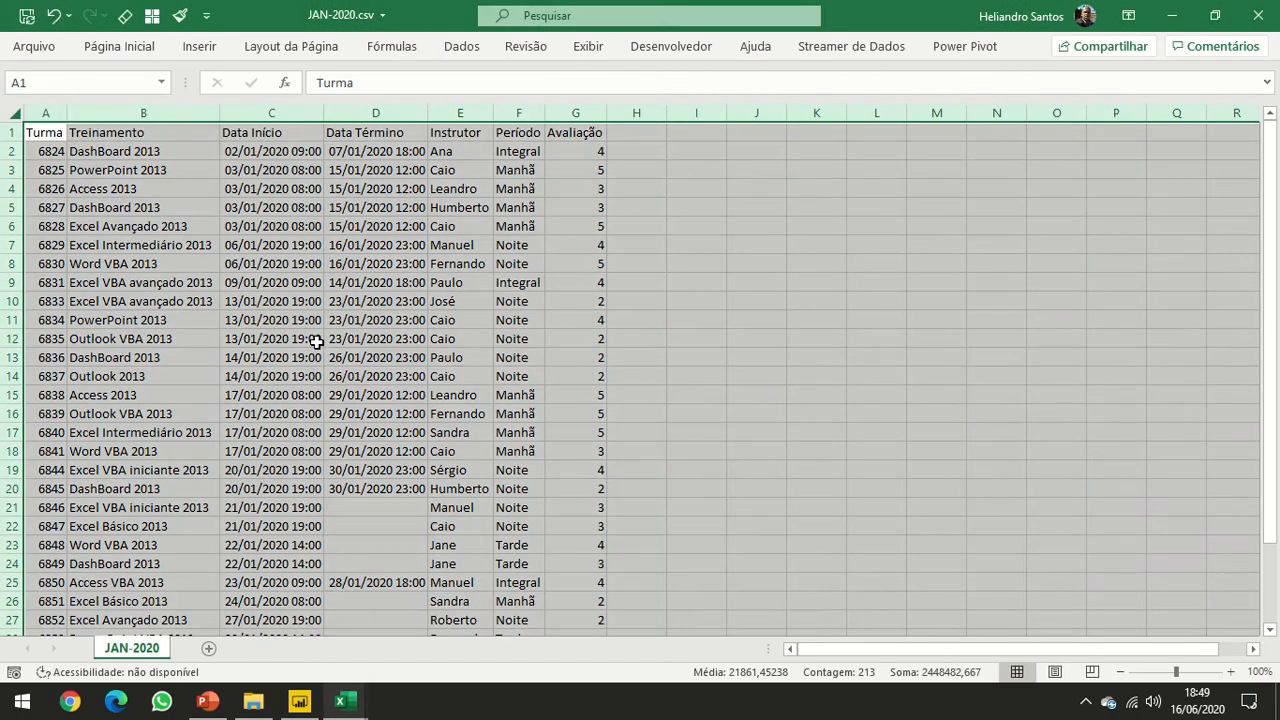
click(275, 192)
scroll(294, 307, down, 1)
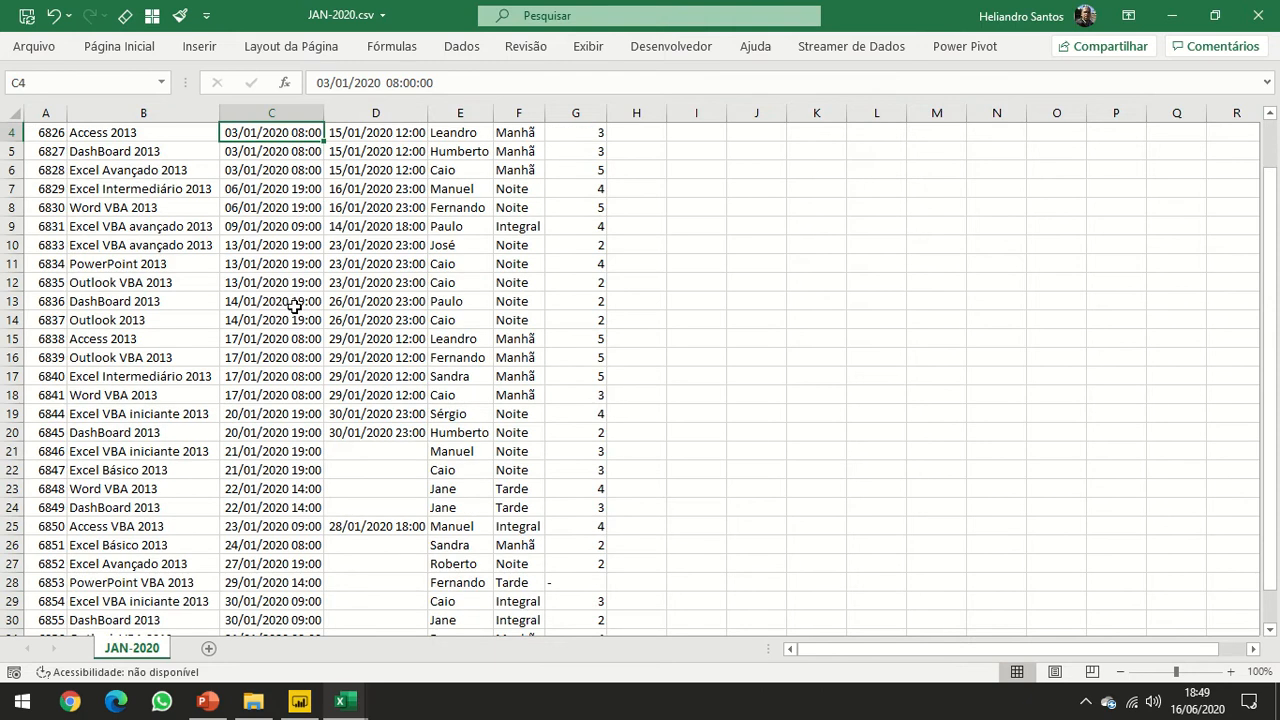
click(355, 453)
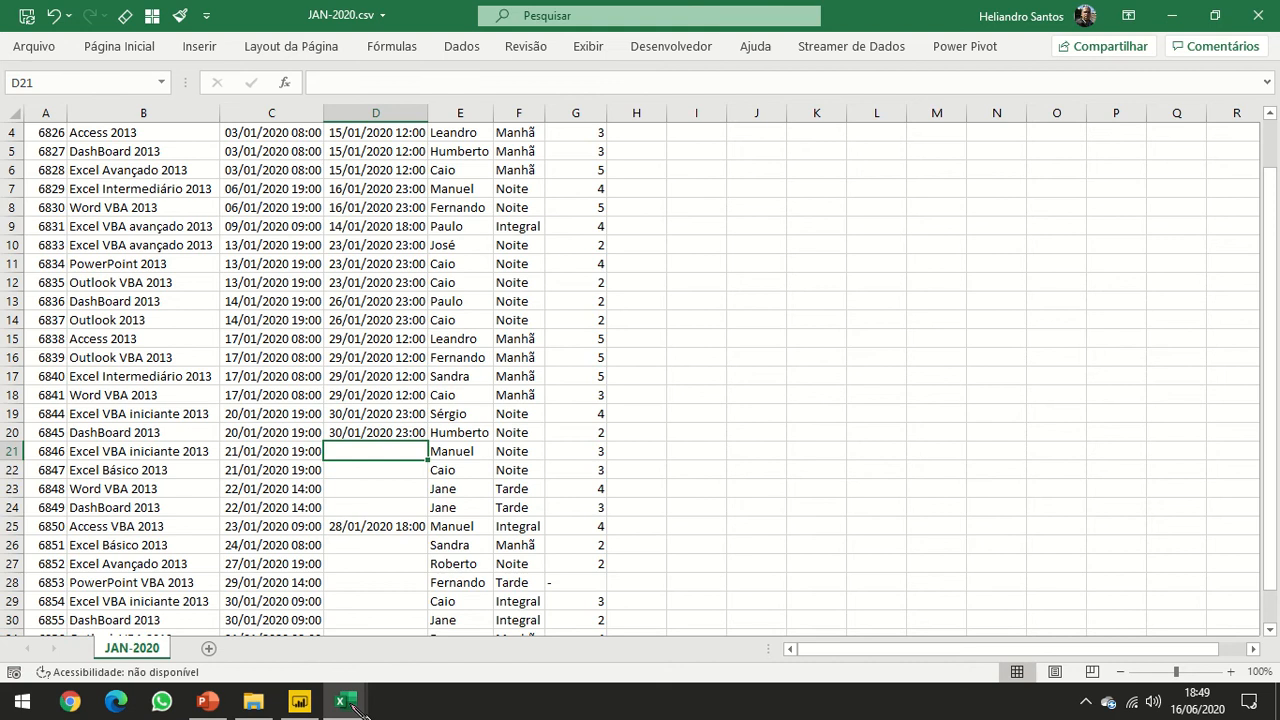
Switch to FEV-2020.csv and examine its Data Término column and the February class rows for filled and blank end dates
mouse_move(355, 703)
click(432, 650)
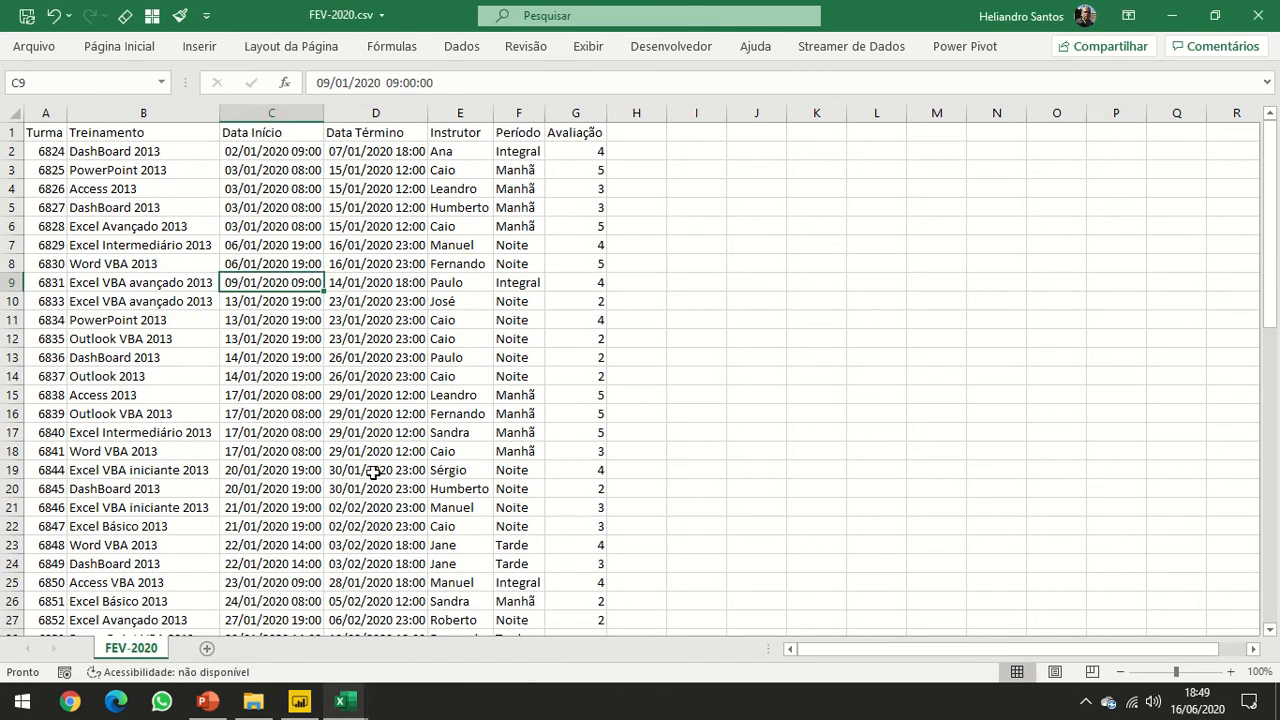
drag(373, 452, 371, 583)
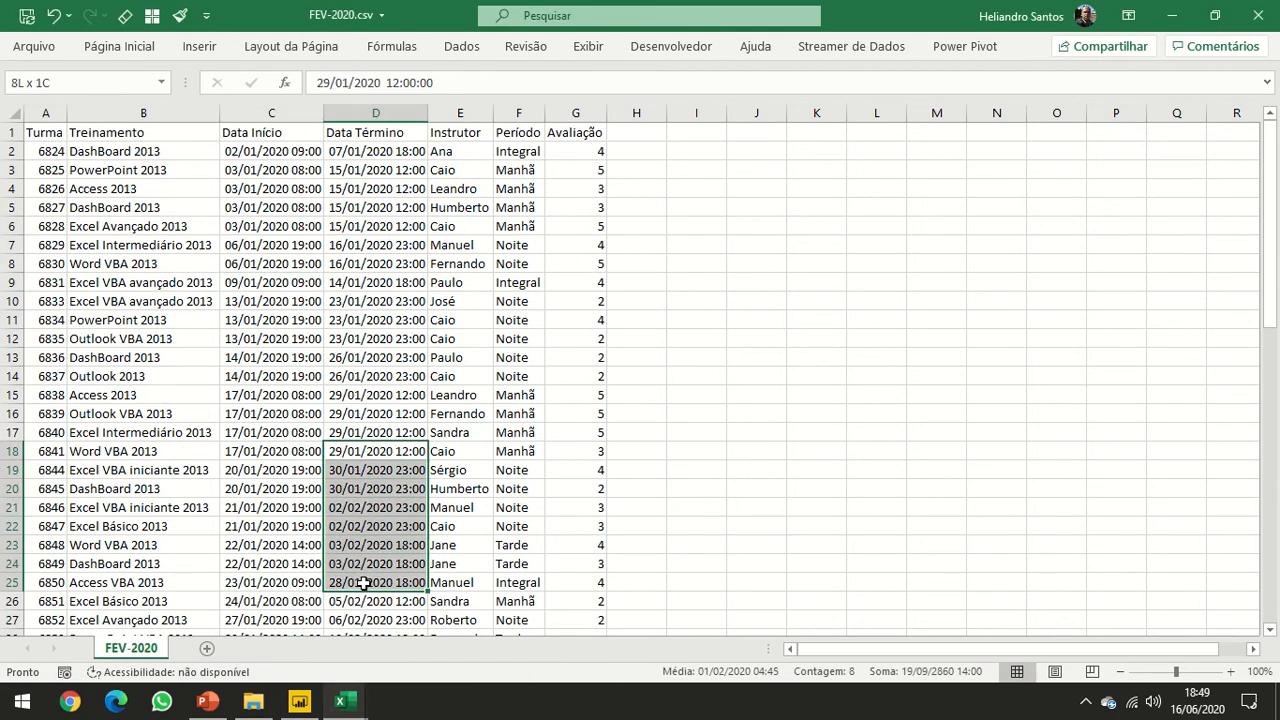
scroll(362, 567, down, 4)
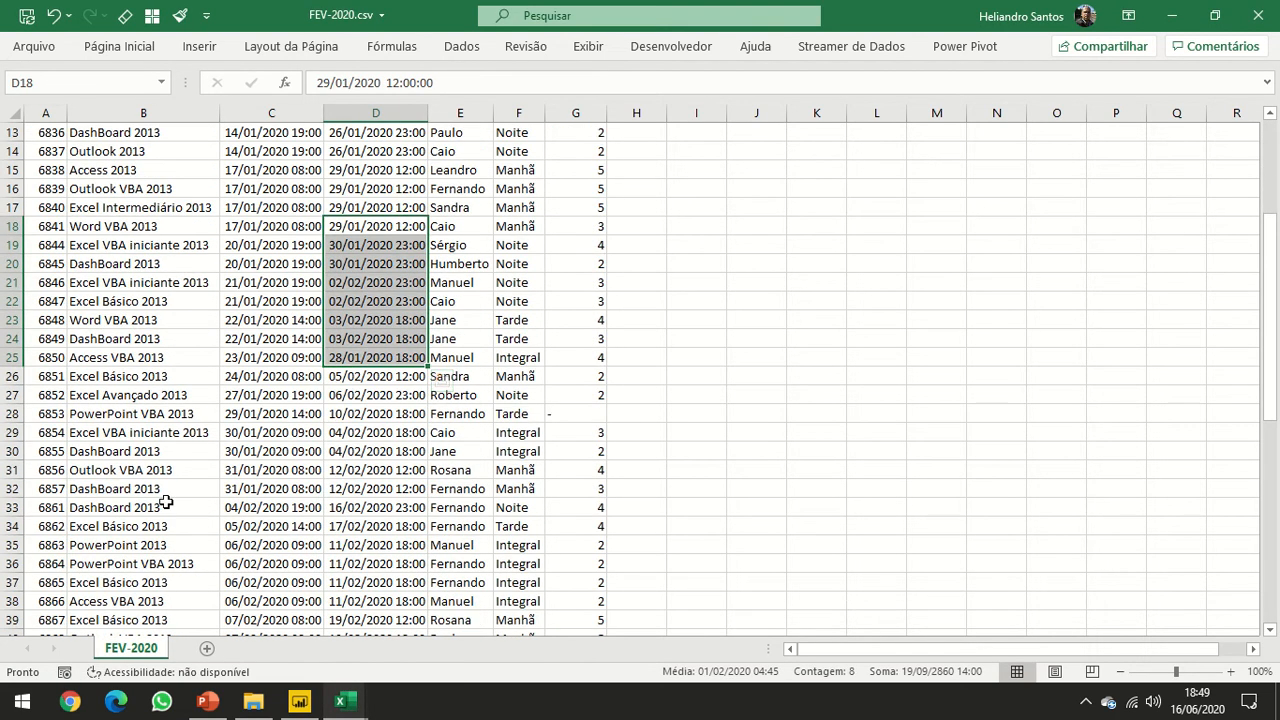
drag(75, 455, 506, 595)
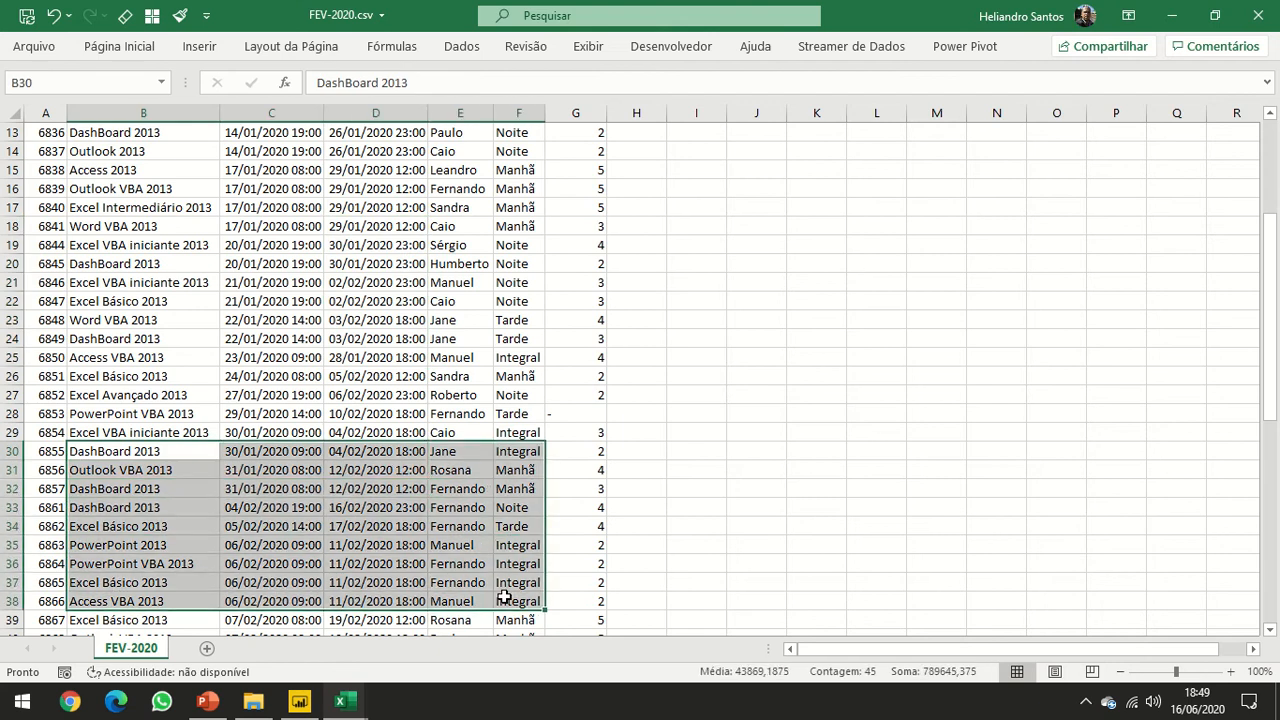
scroll(500, 570, down, 5)
scroll(480, 564, down, 3)
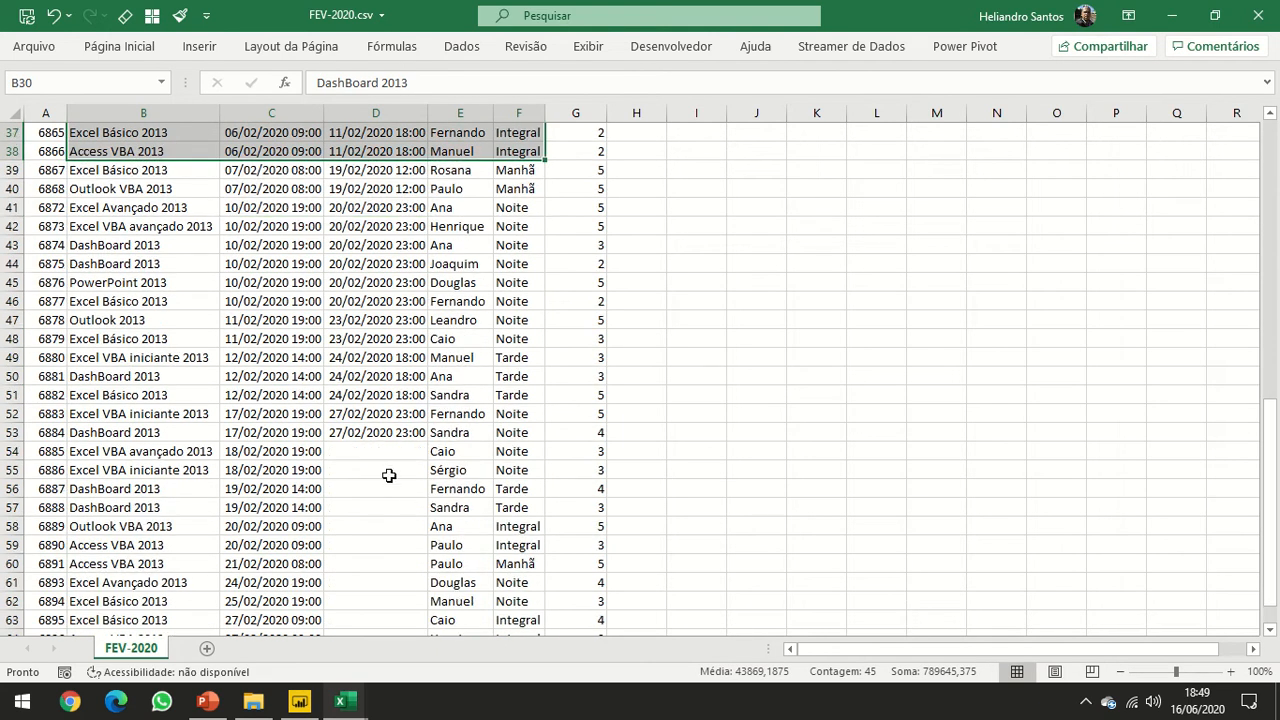
drag(378, 451, 391, 606)
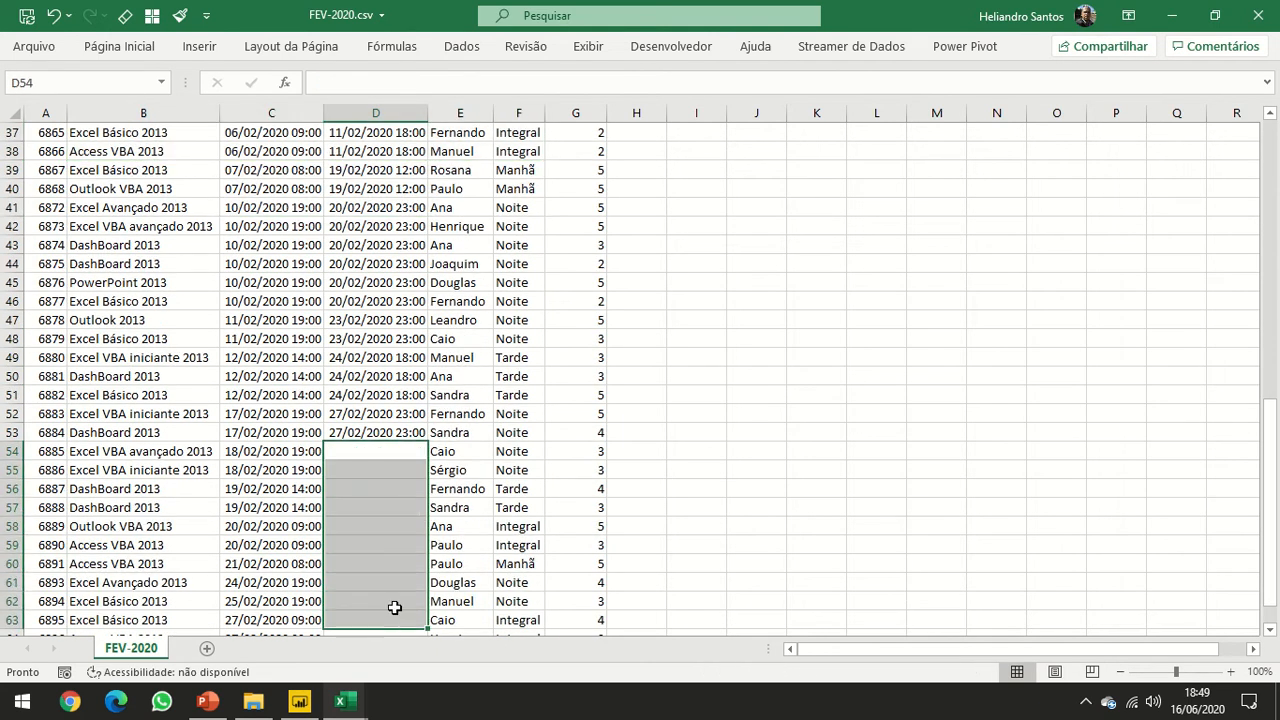
Review the FEV-2020.csv records from the first class row down through the February classes
scroll(391, 491, up, 4)
scroll(395, 491, up, 5)
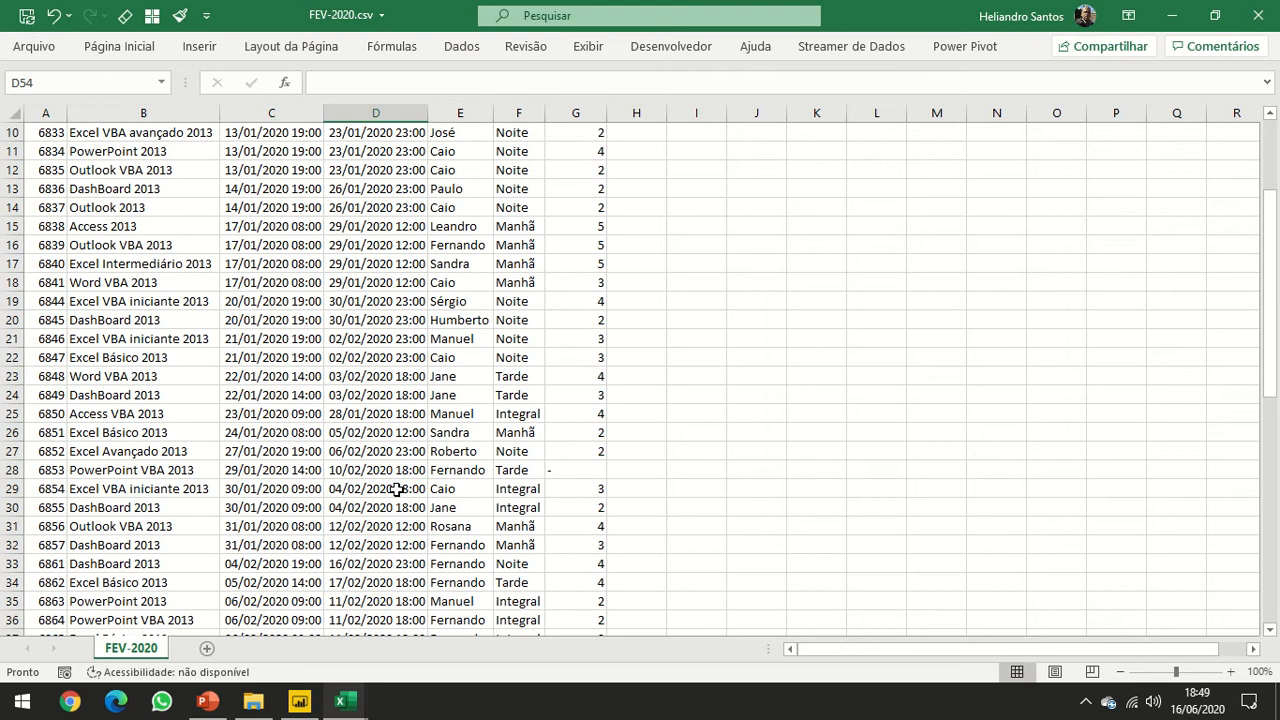
scroll(397, 489, up, 3)
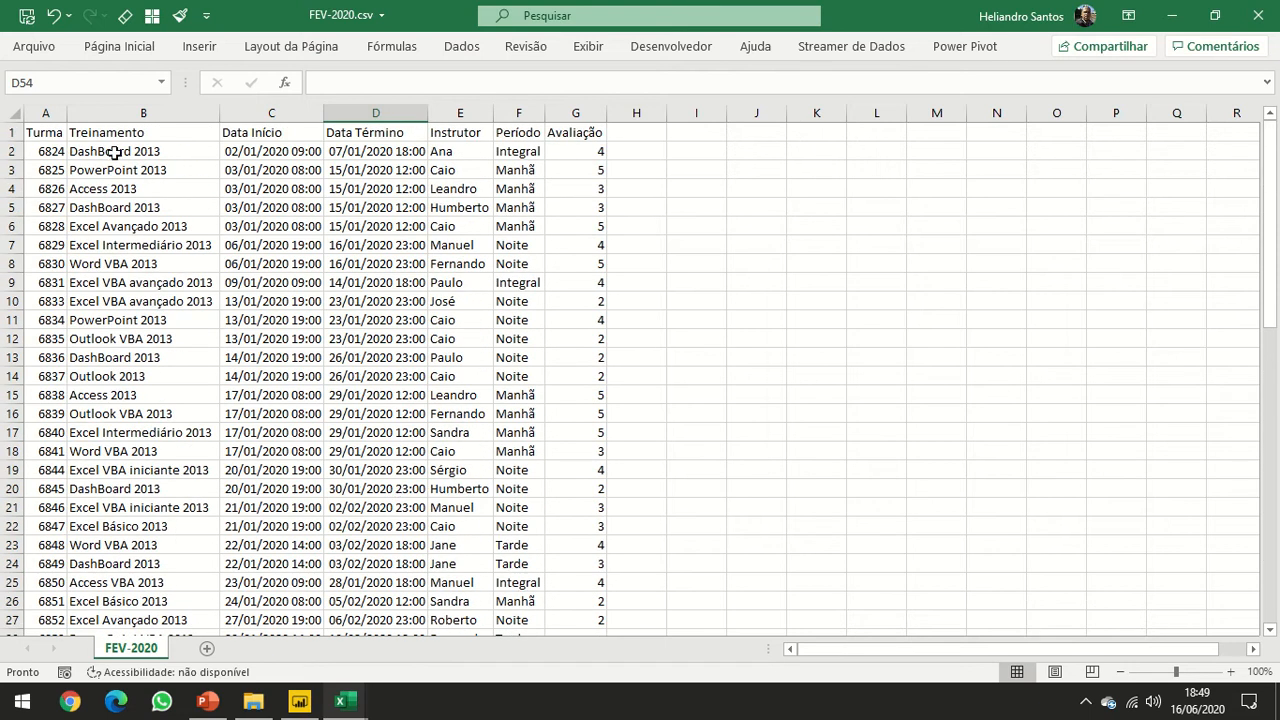
drag(41, 148, 575, 563)
scroll(400, 576, down, 5)
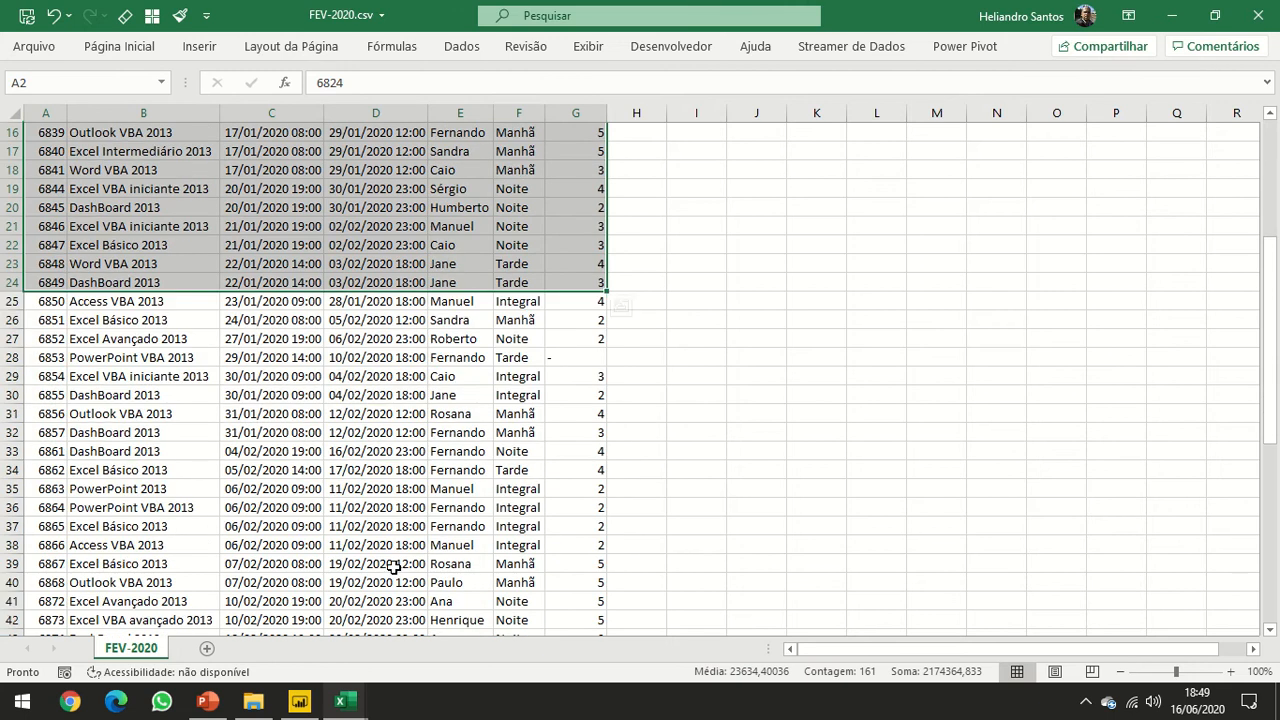
scroll(406, 558, down, 4)
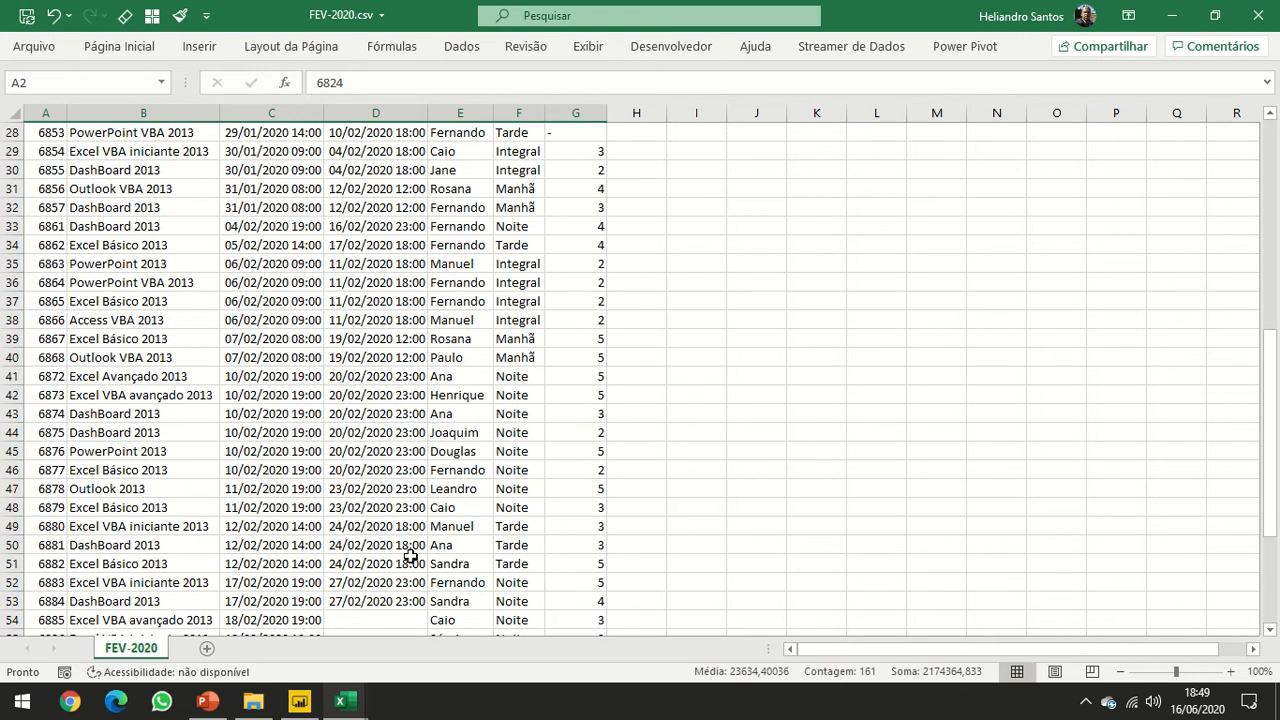
click(444, 481)
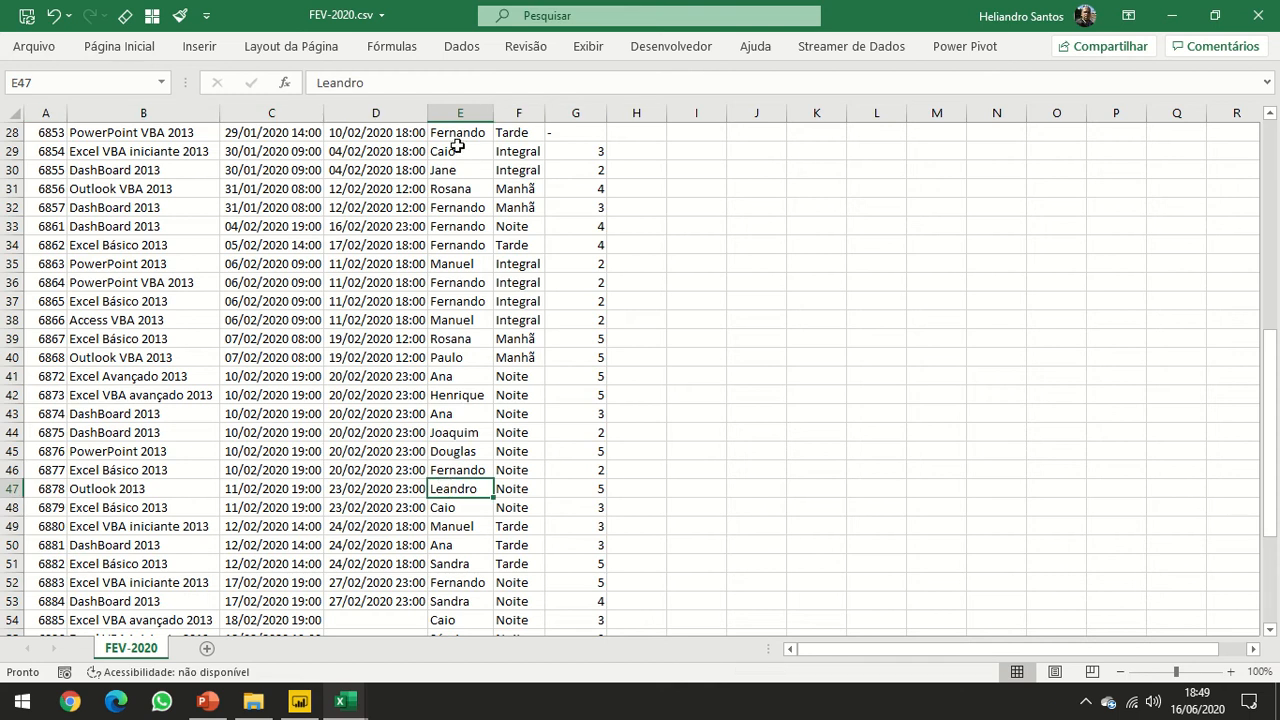
scroll(444, 290, up, 7)
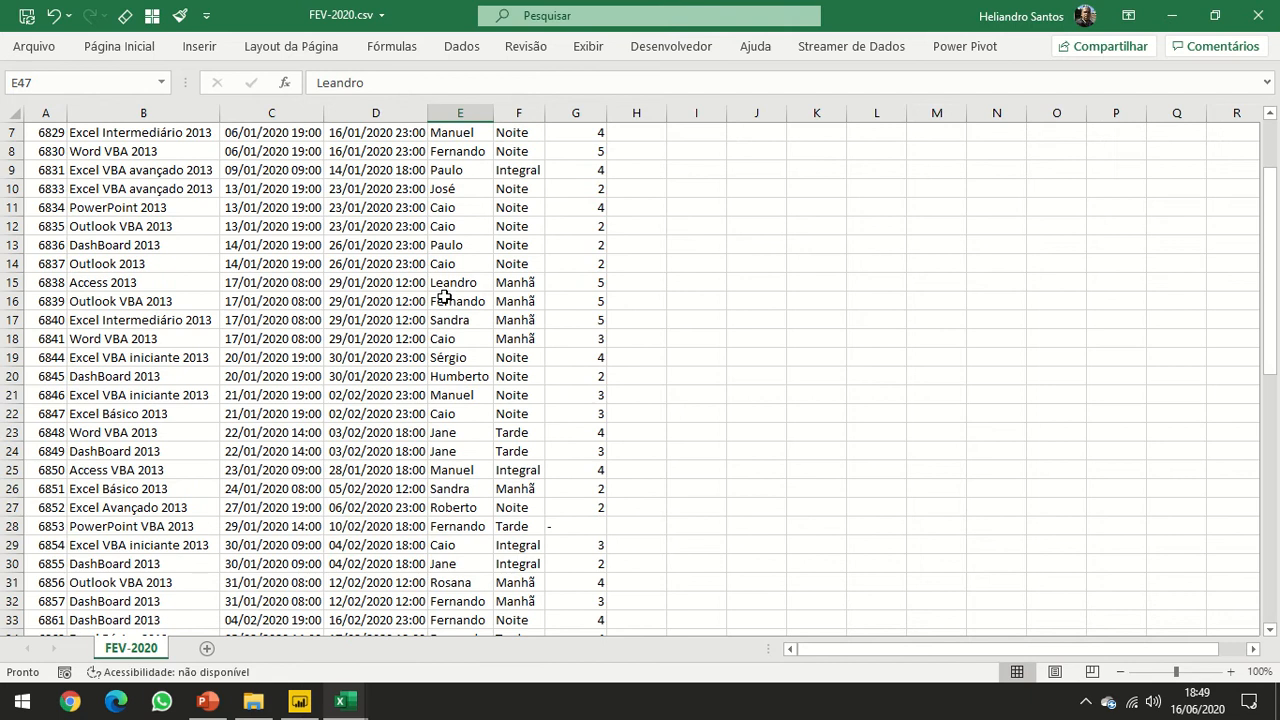
Close FEV-2020.csv and JAN-2020.csv in Excel and switch back to Power BI Desktop
click(1258, 12)
click(652, 372)
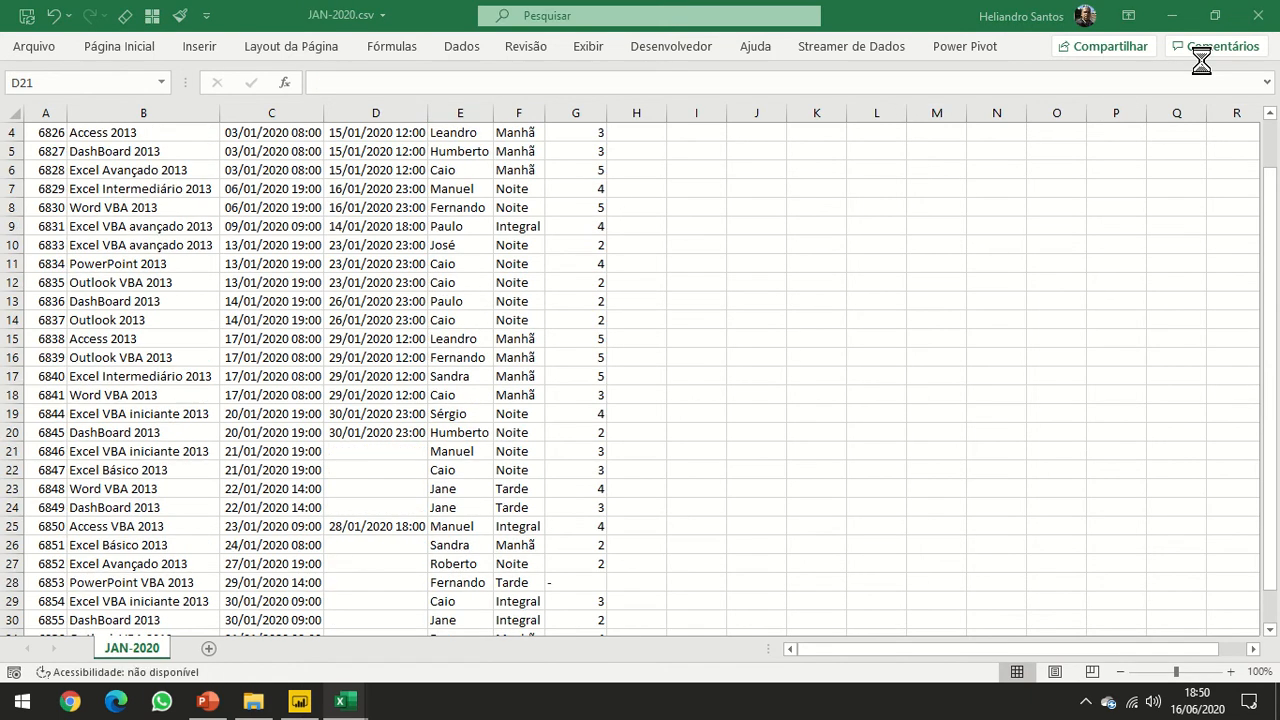
click(1258, 15)
click(640, 371)
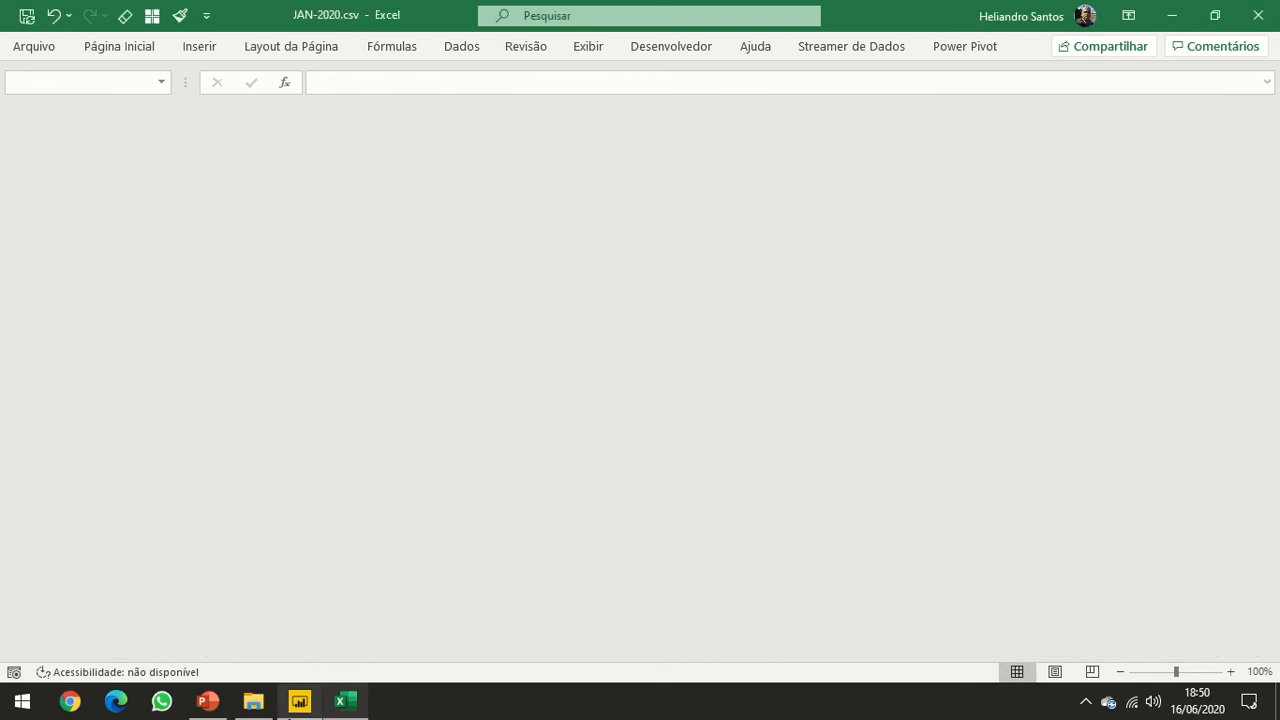
click(305, 706)
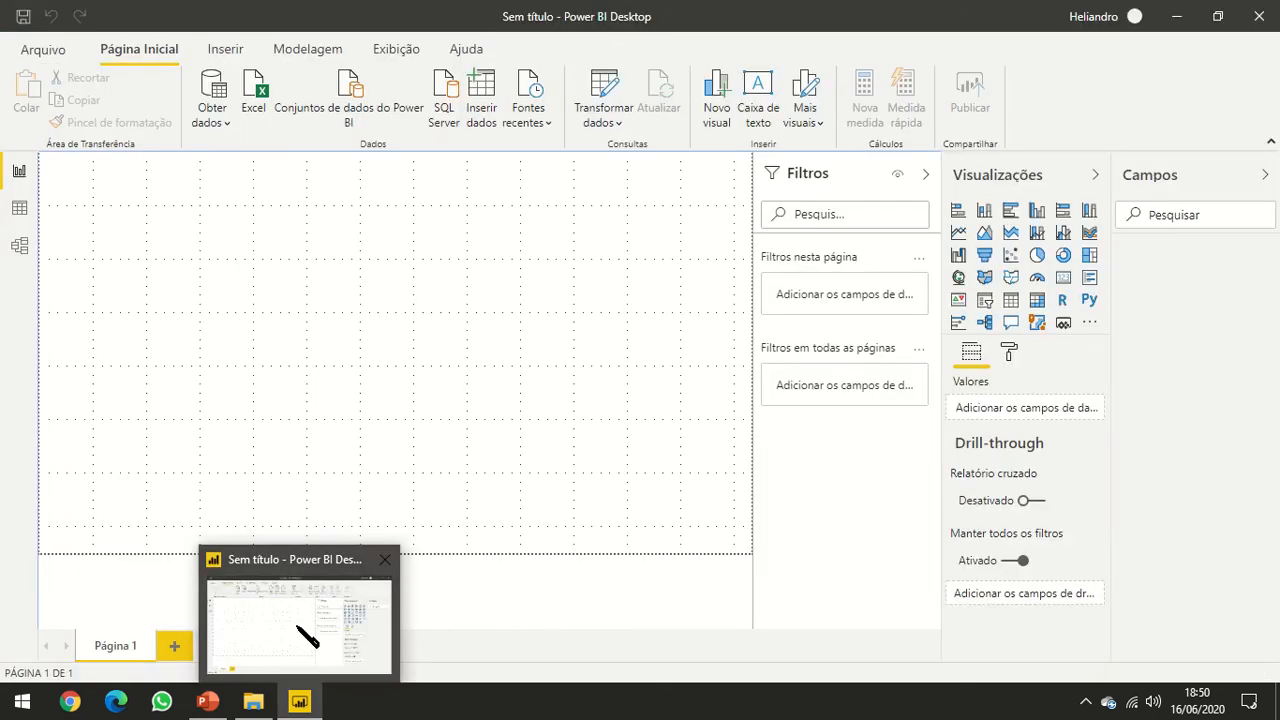
Get data from a Texto/CSV source, choosing JAN-2020.csv in the Atualizar folder
click(226, 125)
click(226, 125)
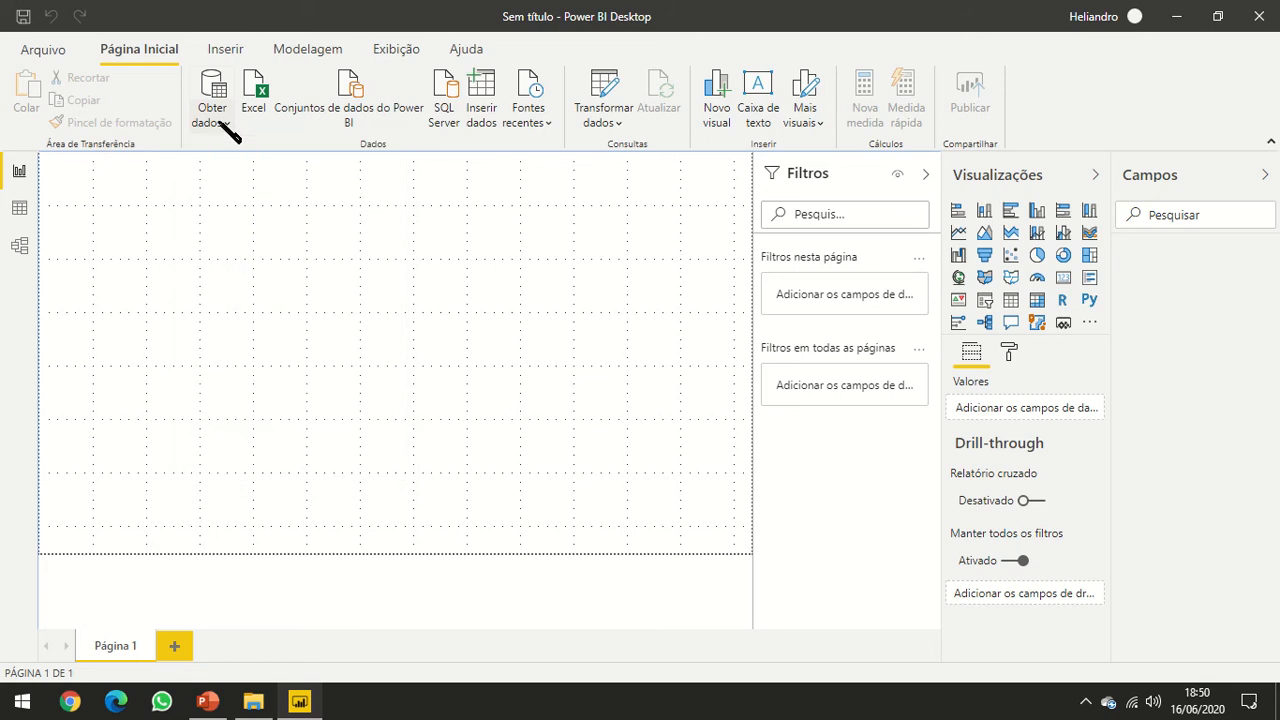
click(223, 122)
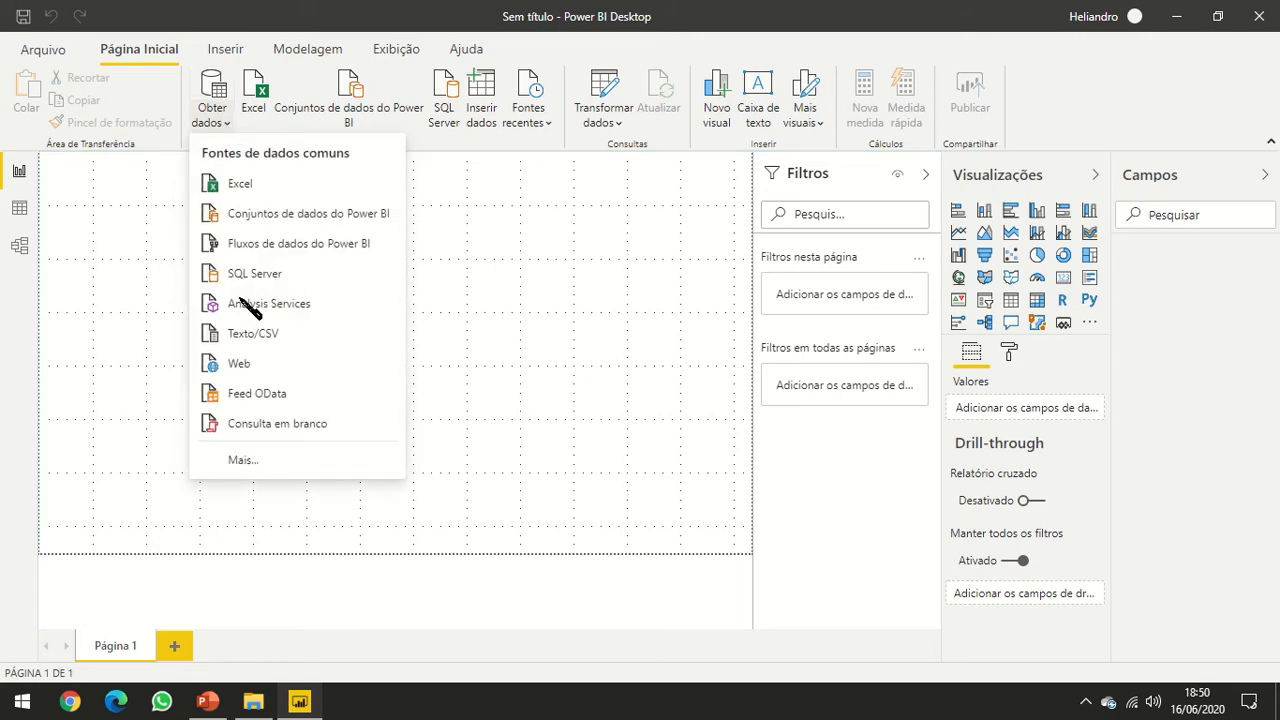
click(270, 343)
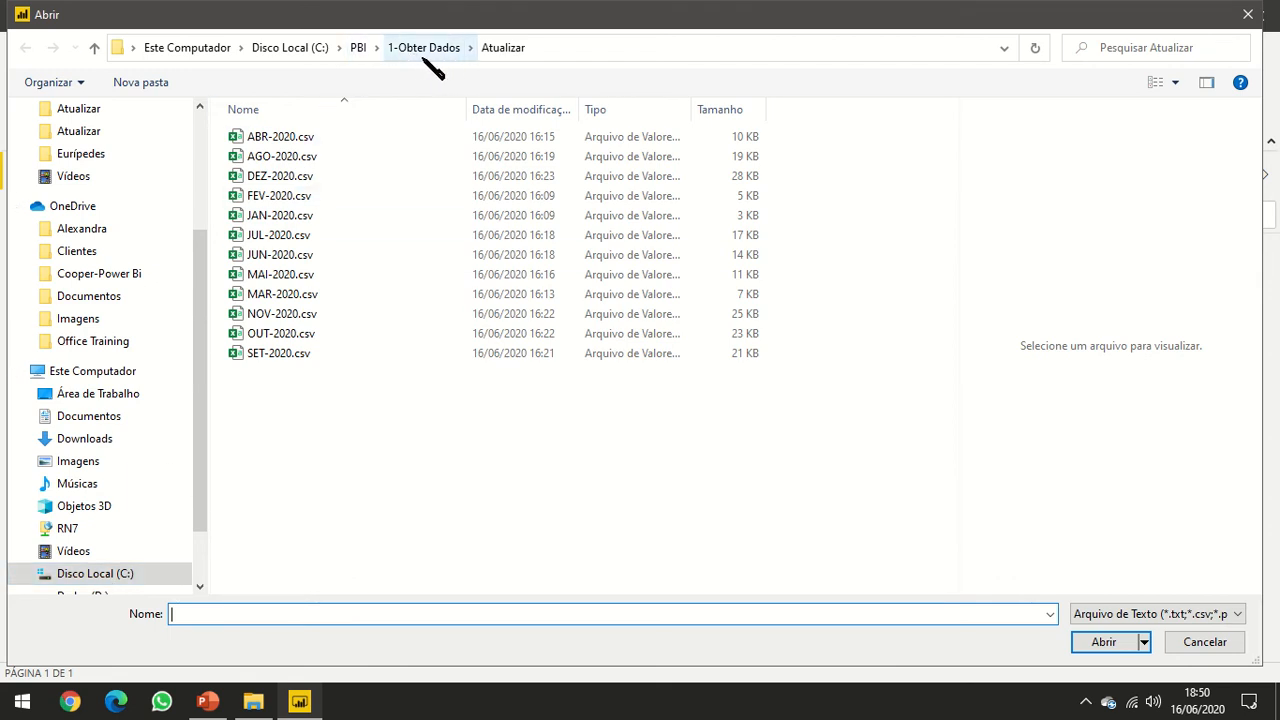
double_click(287, 228)
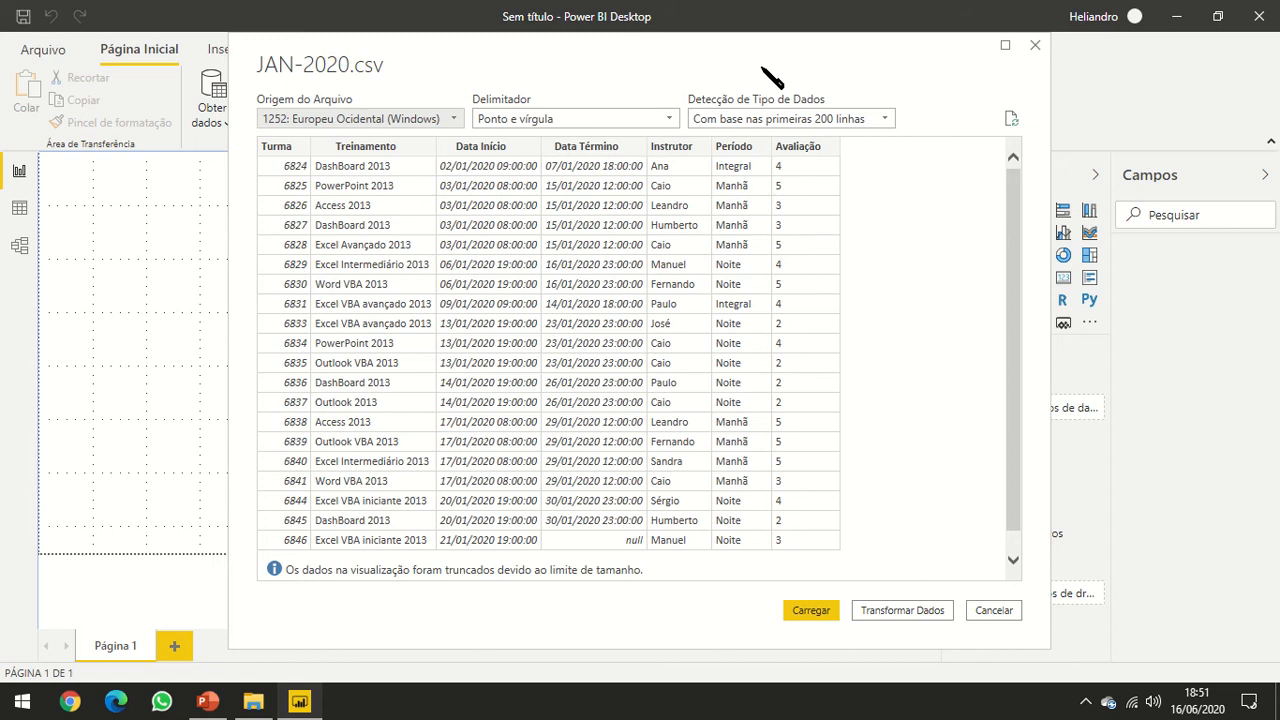
Check the delimiter options, keep Ponto e vírgula, and open the JAN-2020.csv data for transformation in Power Query
click(592, 122)
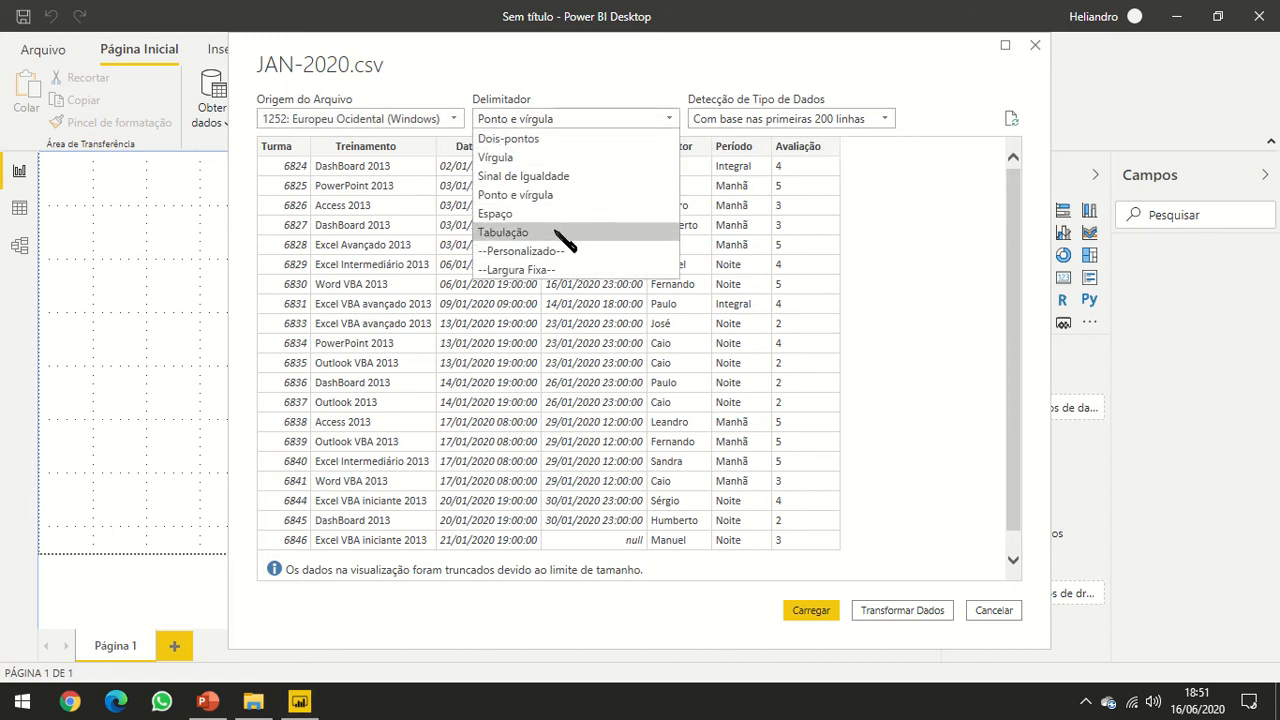
click(520, 124)
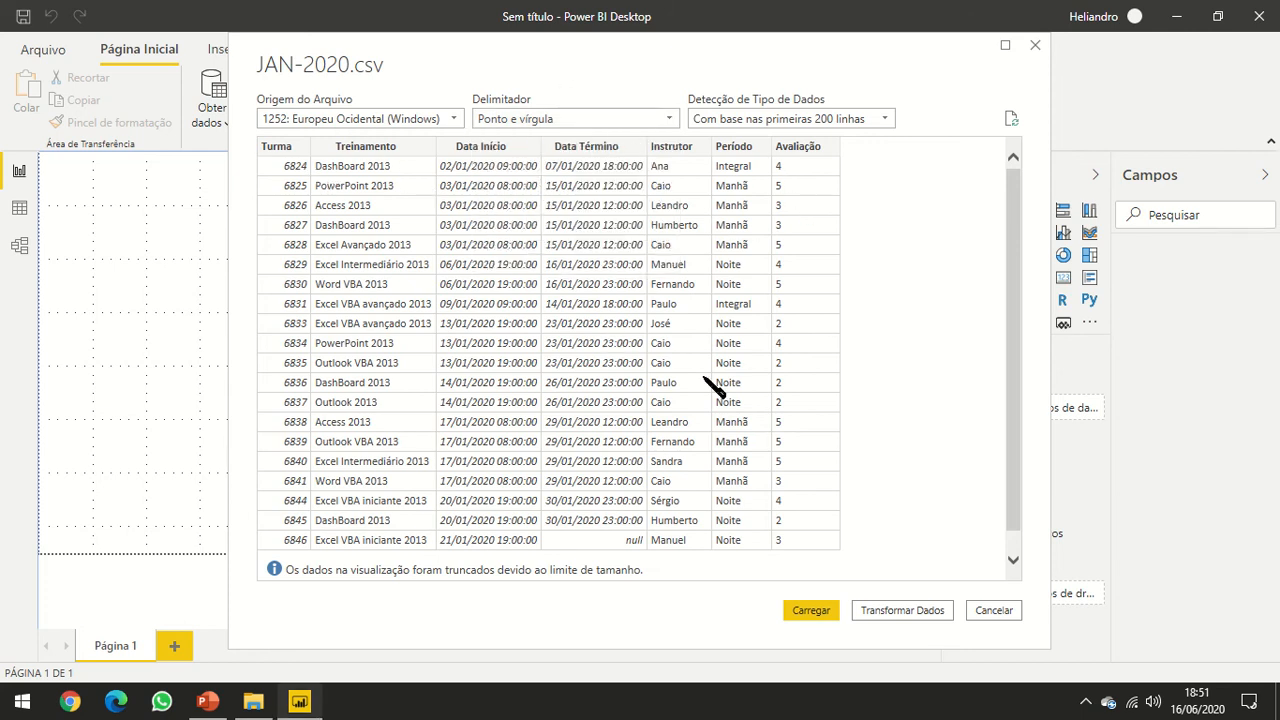
click(896, 612)
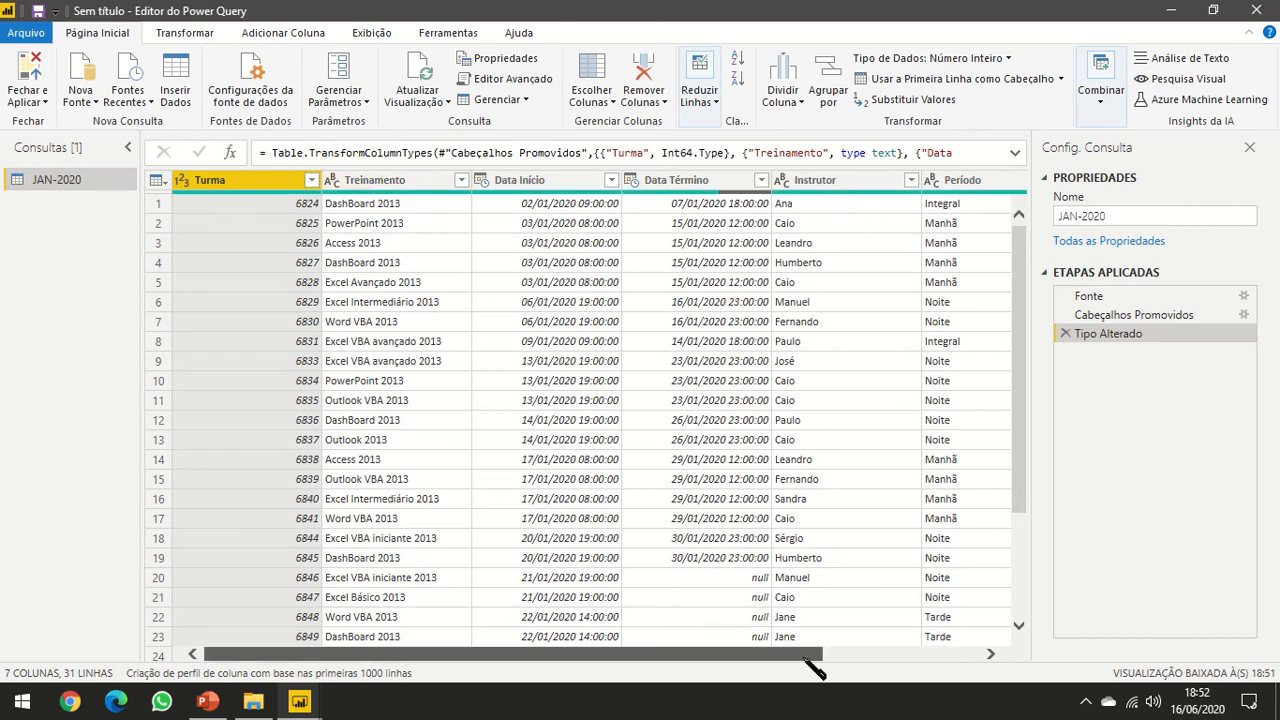
Look over the query's columns through Avaliação and rename the JAN-2020 query as TREINAMENTOS
drag(812, 658, 1008, 659)
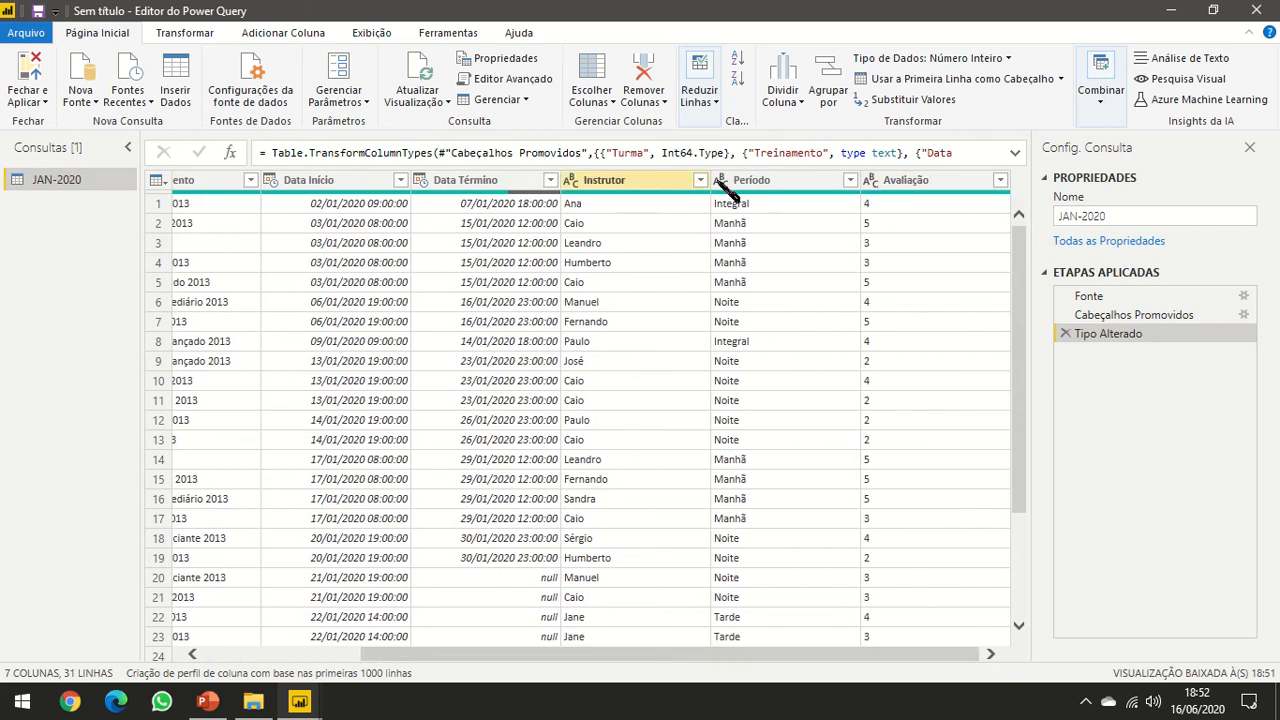
drag(695, 655, 430, 650)
drag(1128, 217, 1050, 230)
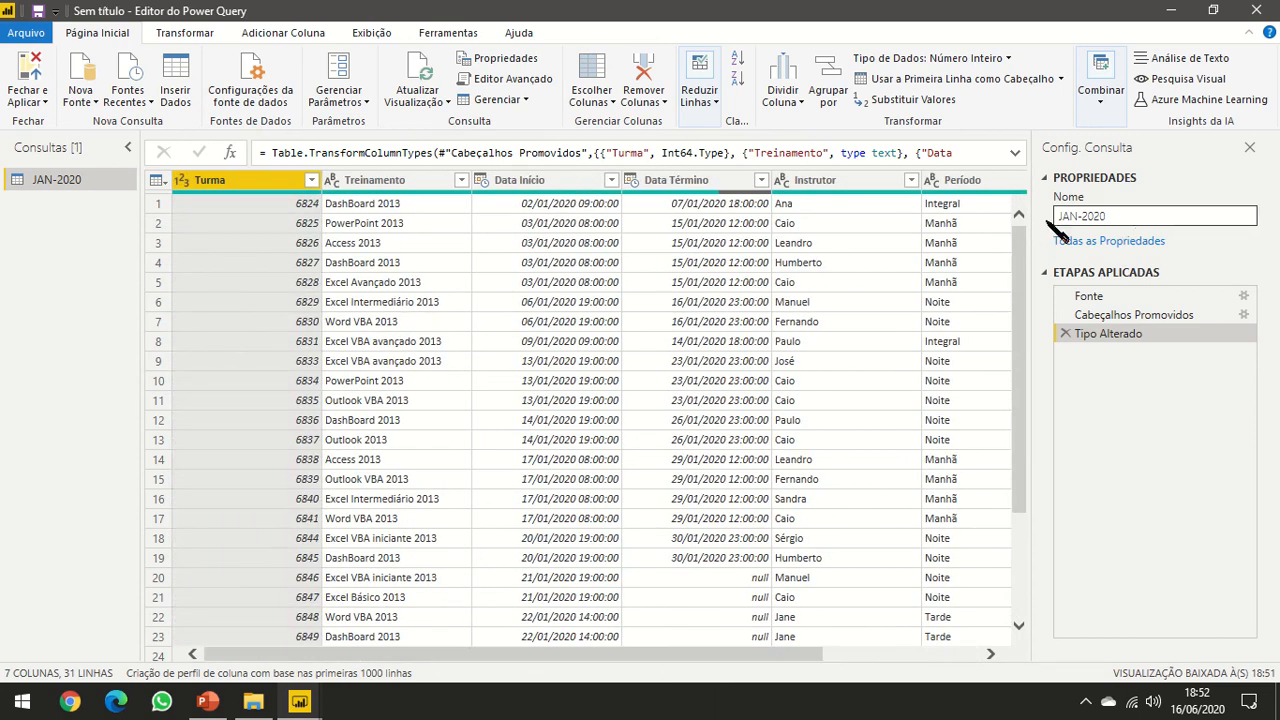
text(t)
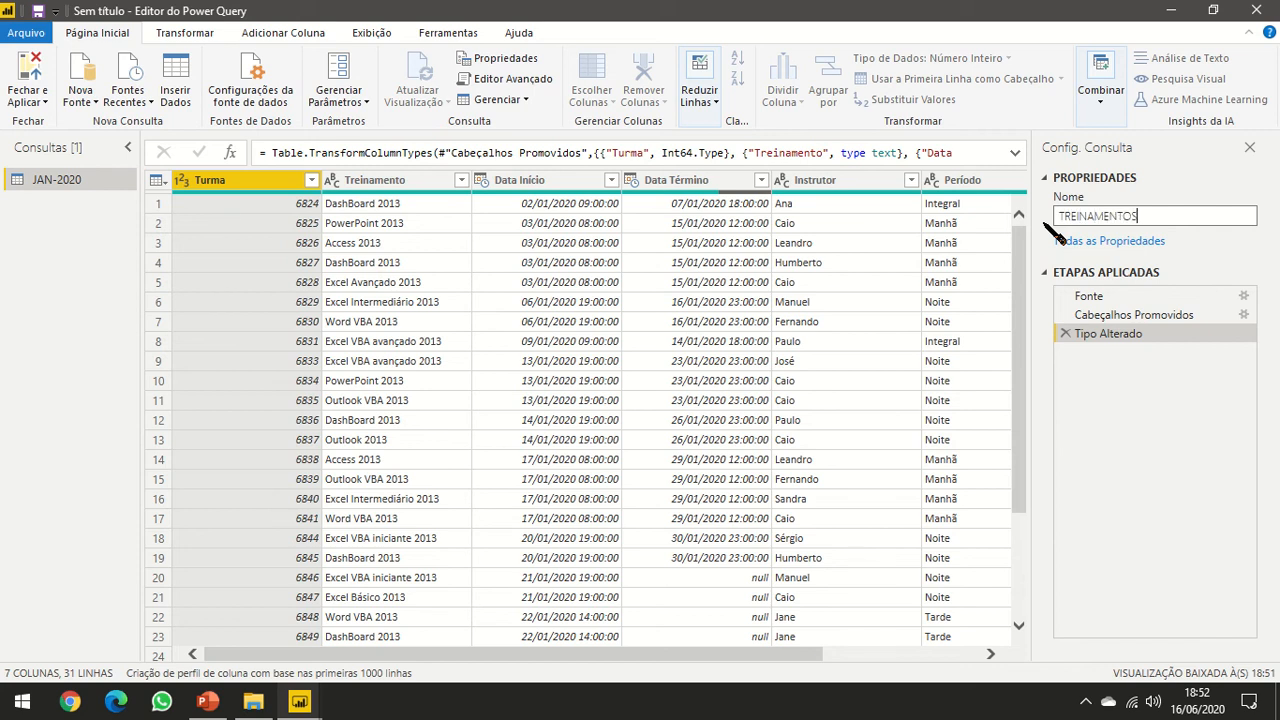
text(REINAMENTOS)
key(Return)
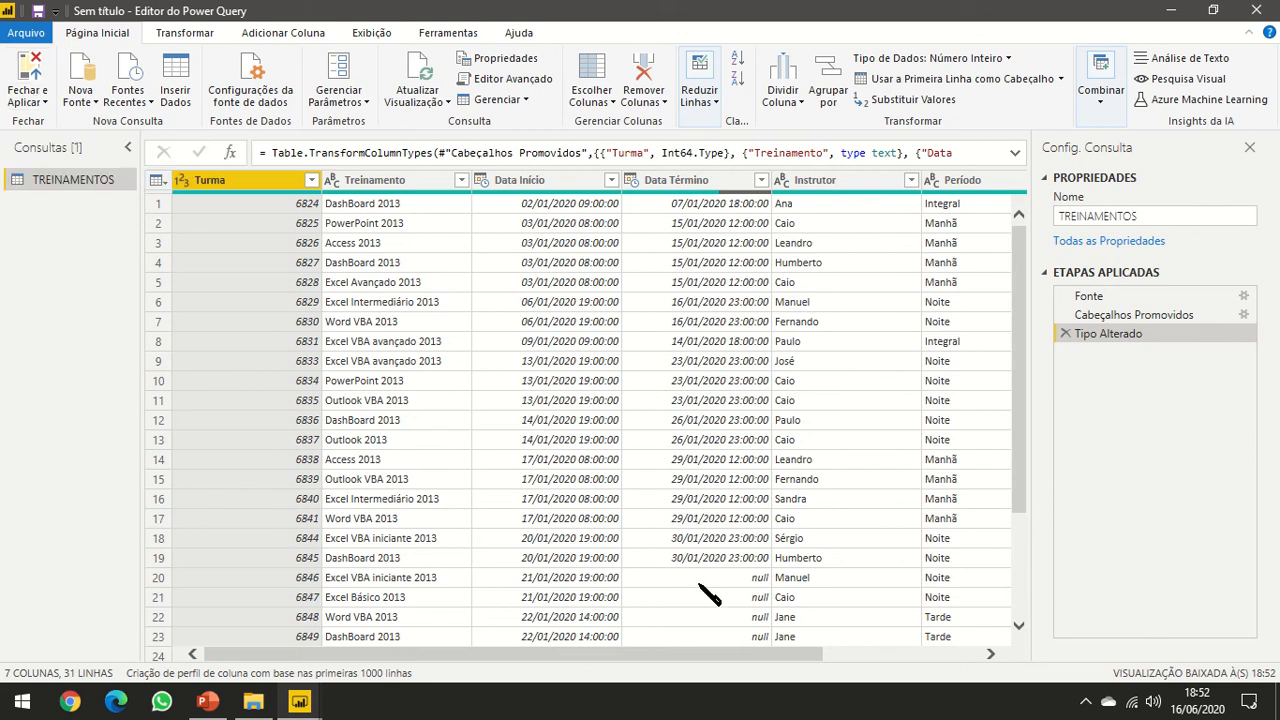
Close the Power Query Editor and apply the TREINAMENTOS query to the report
scroll(710, 590, down, 3)
click(30, 101)
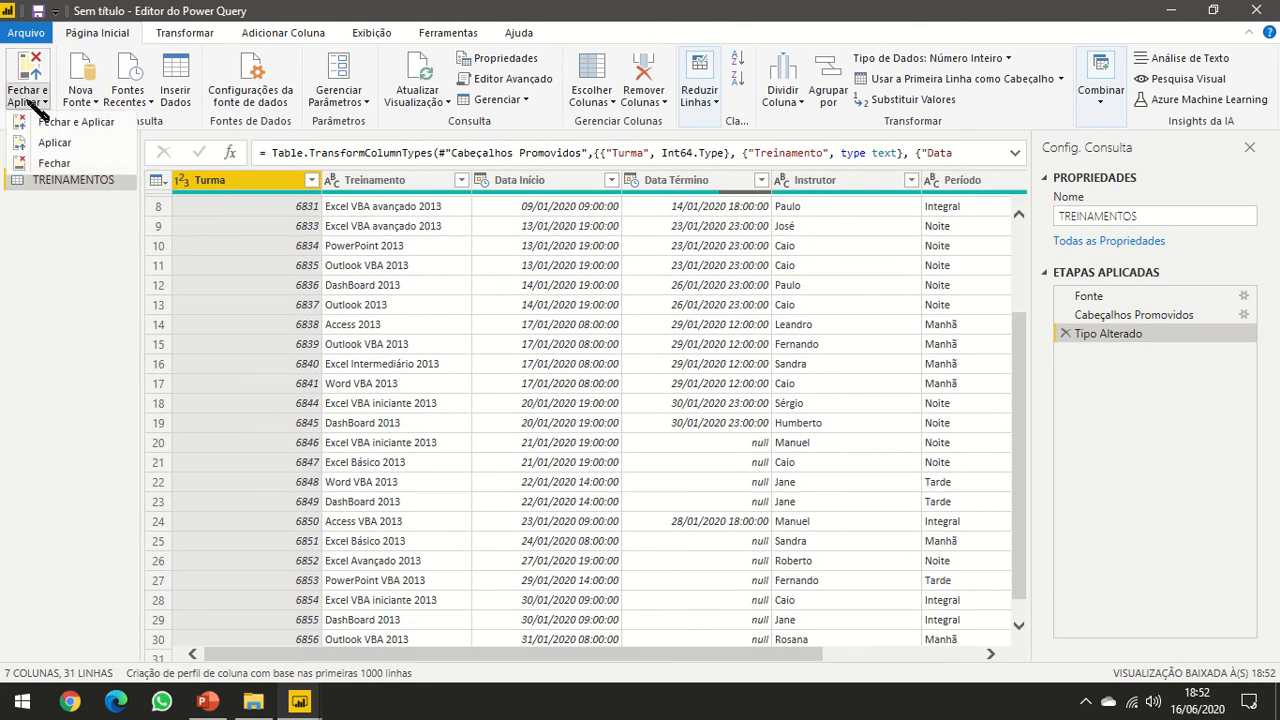
click(46, 128)
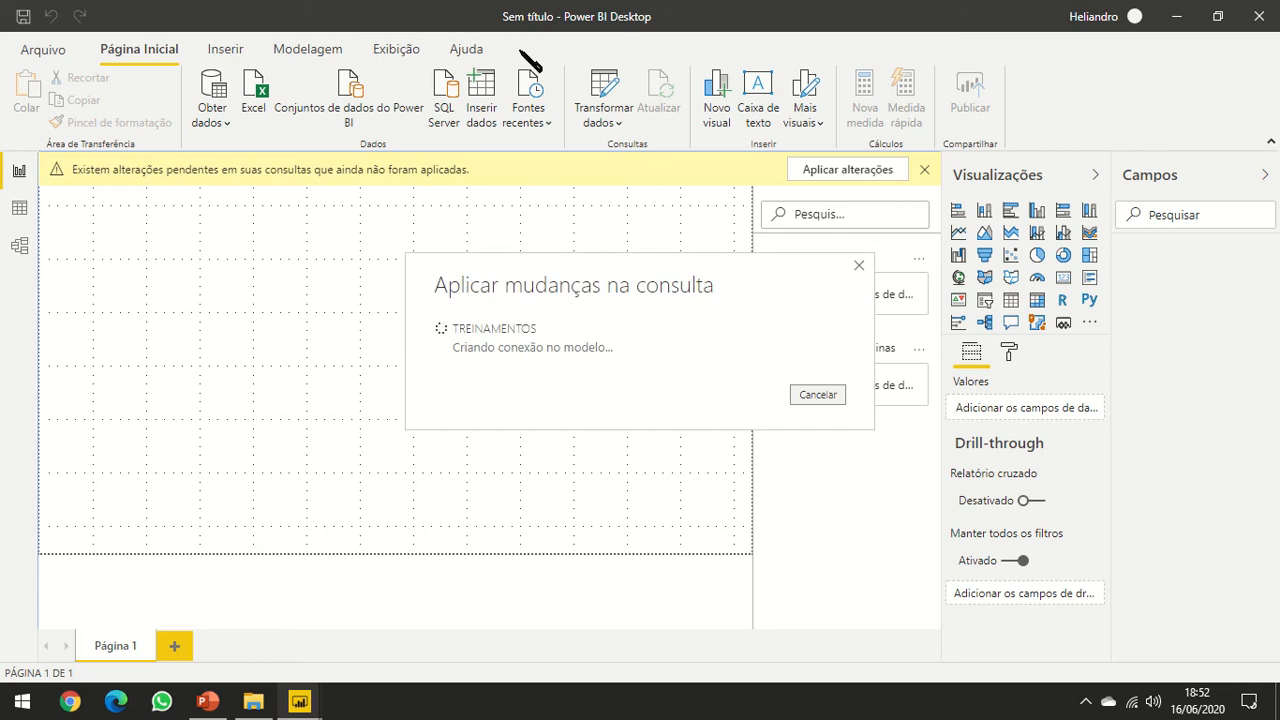
mouse_move(554, 12)
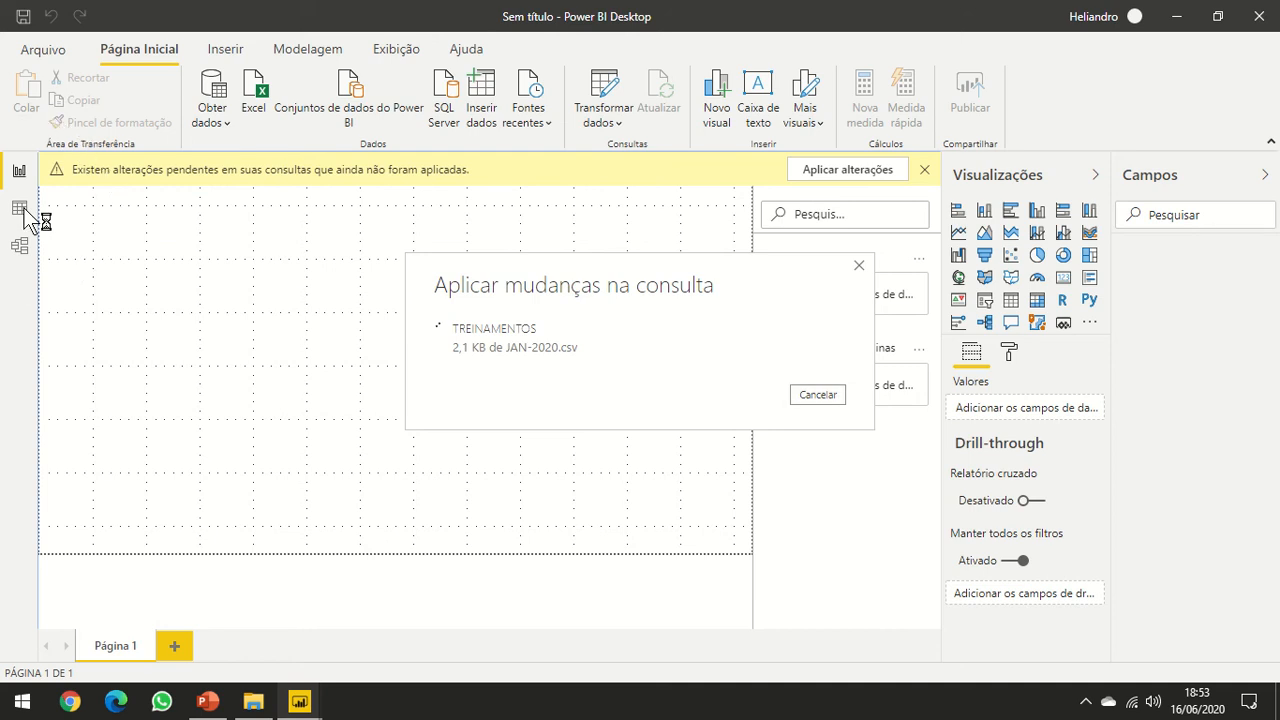
key(ctrl)
key(ctrl)
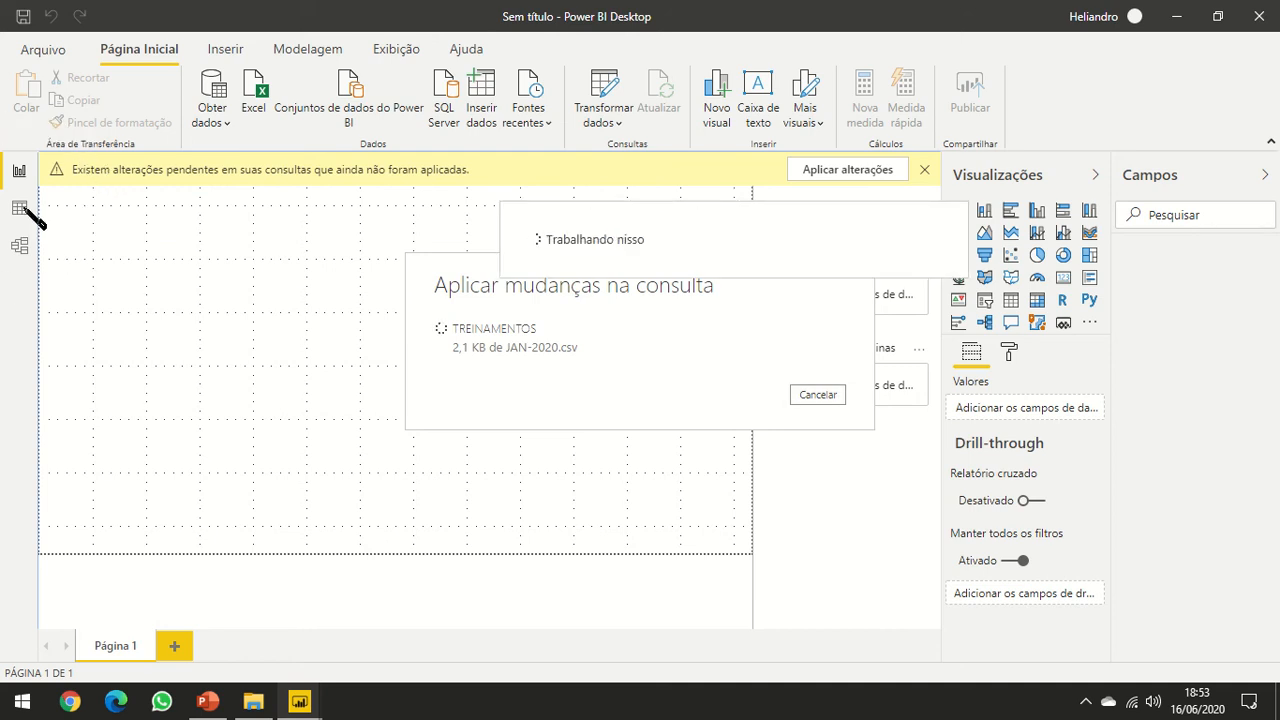
key(ctrl)
key(ctrl)
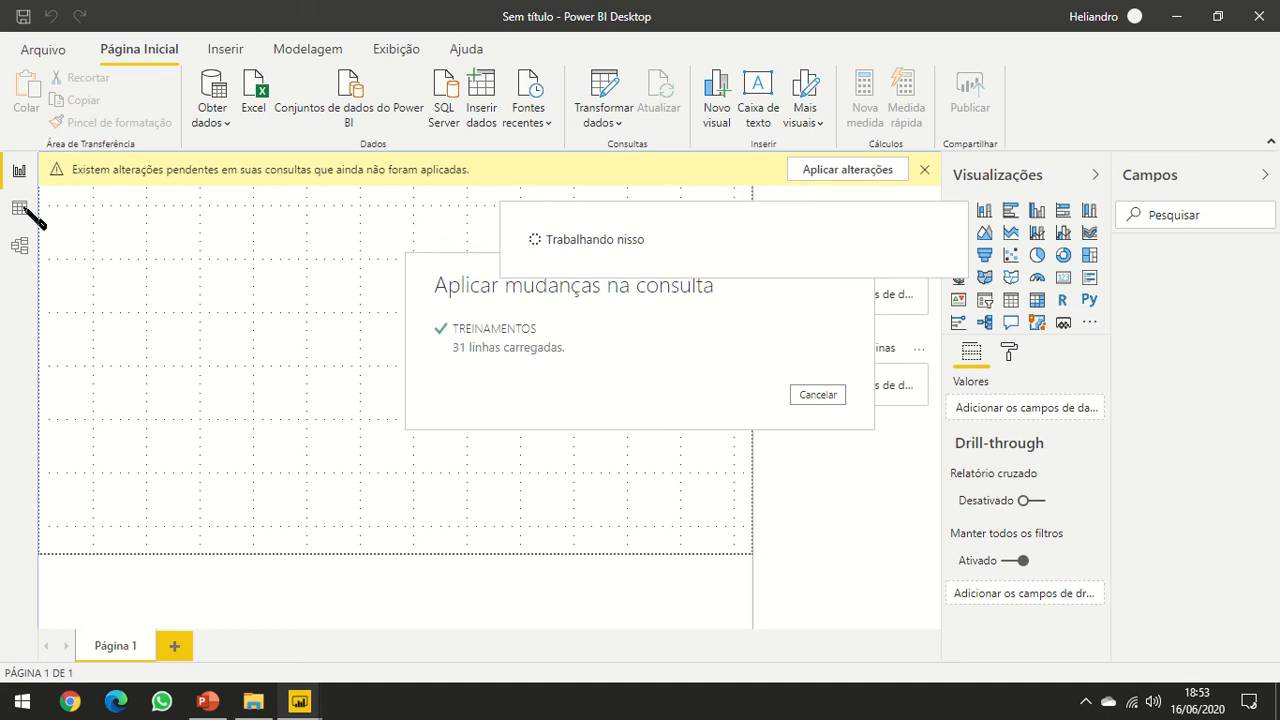
key(ctrl)
key(ctrl)
key(ctrl)
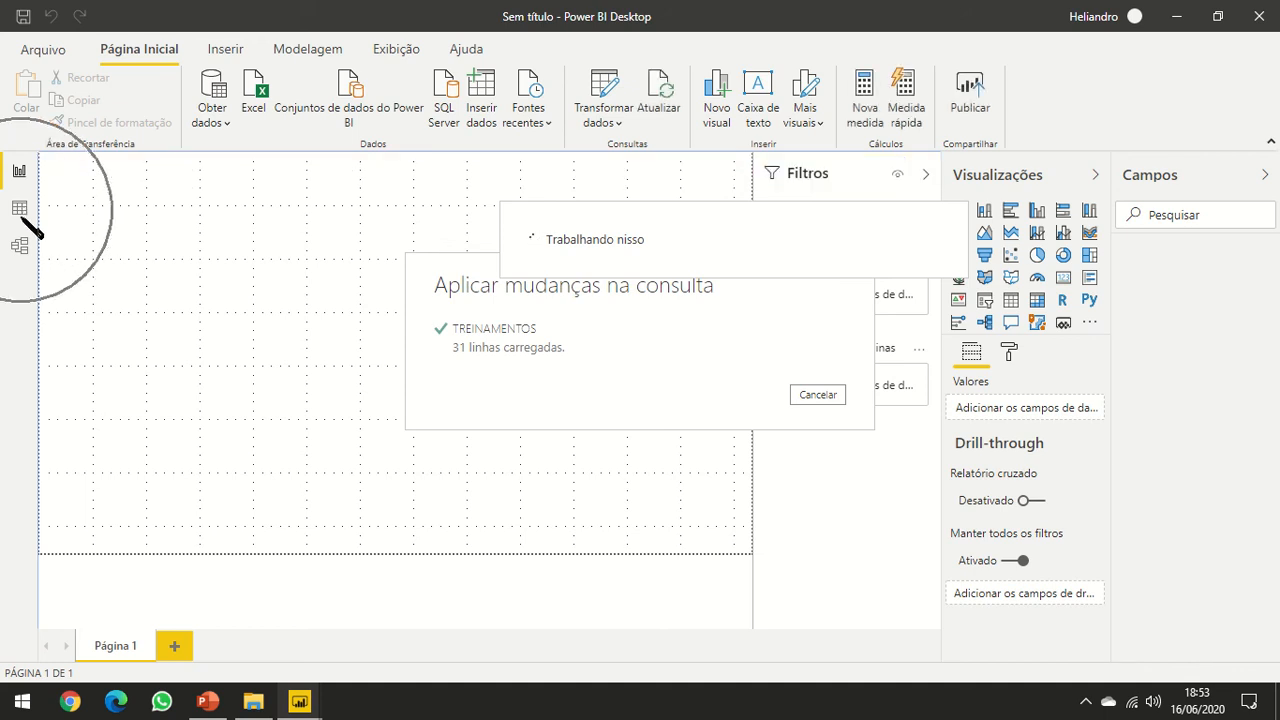
key(ctrl)
key(ctrl)
key(ctrl)
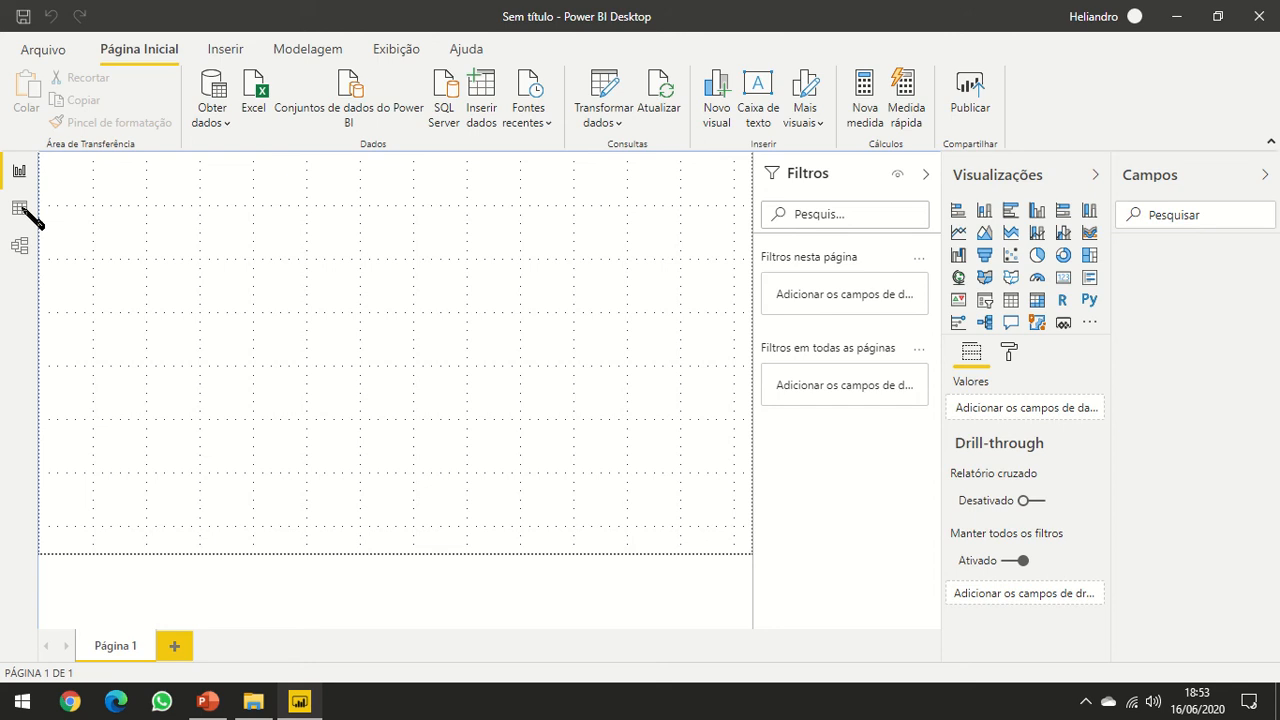
key(ctrl)
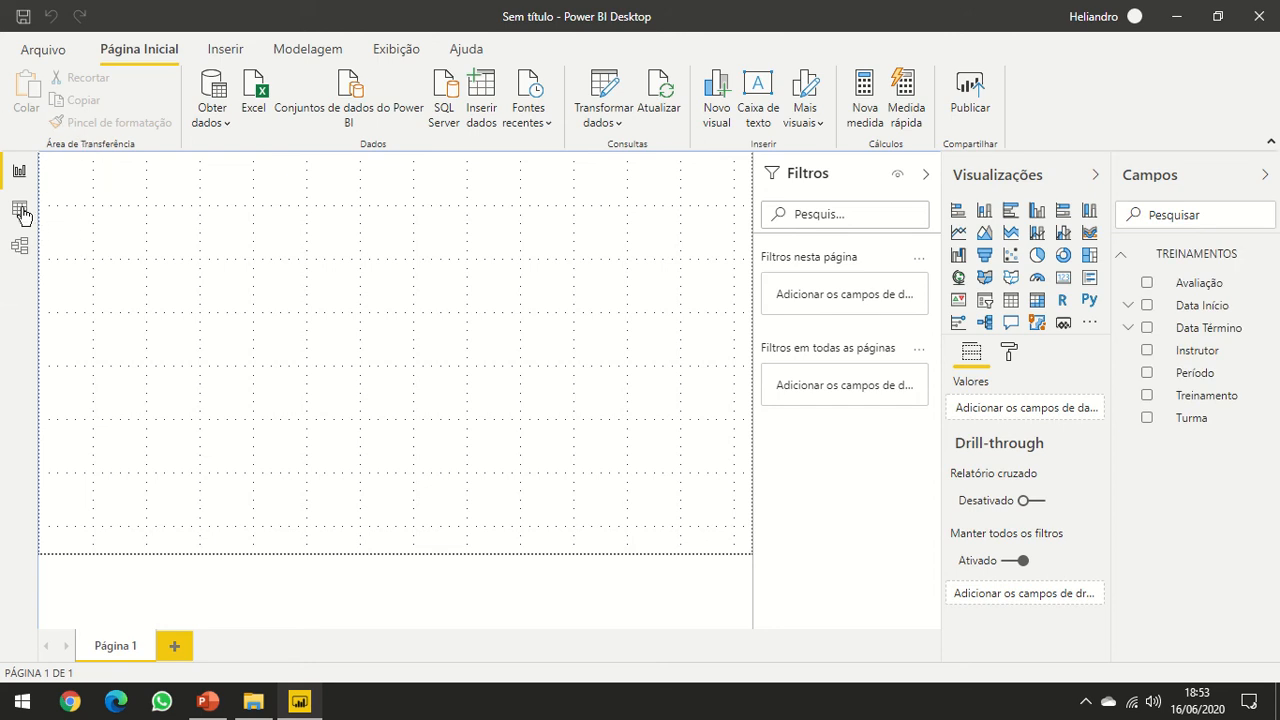
Open the data view and examine the TREINAMENTOS table's row count and its loaded rows
click(20, 208)
key(ctrl)
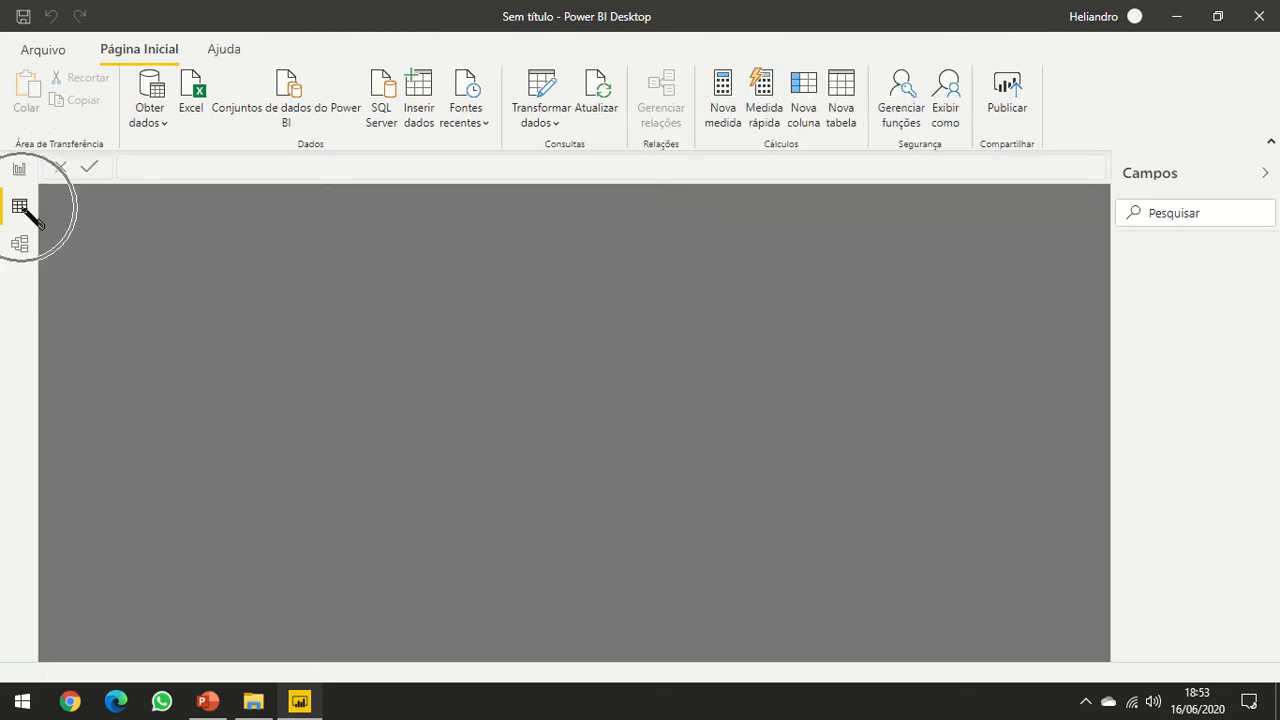
key(ctrl)
key(ctrl)
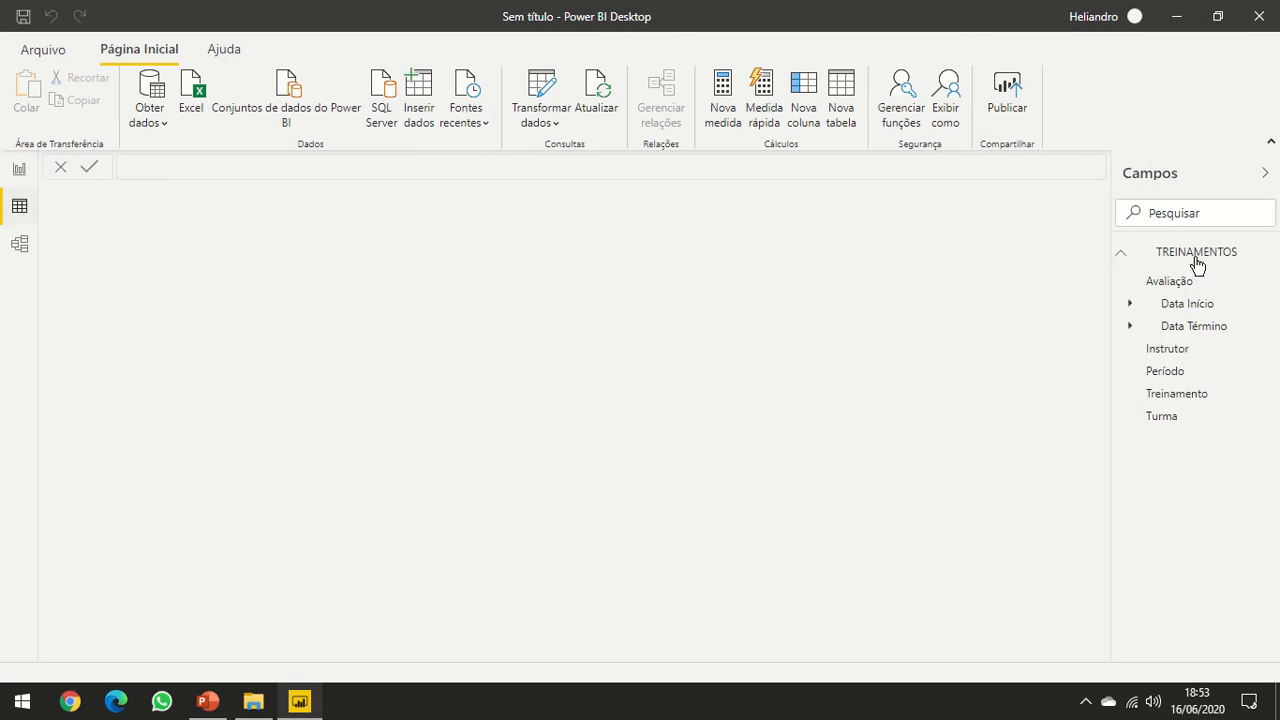
key(ctrl)
key(ctrl)
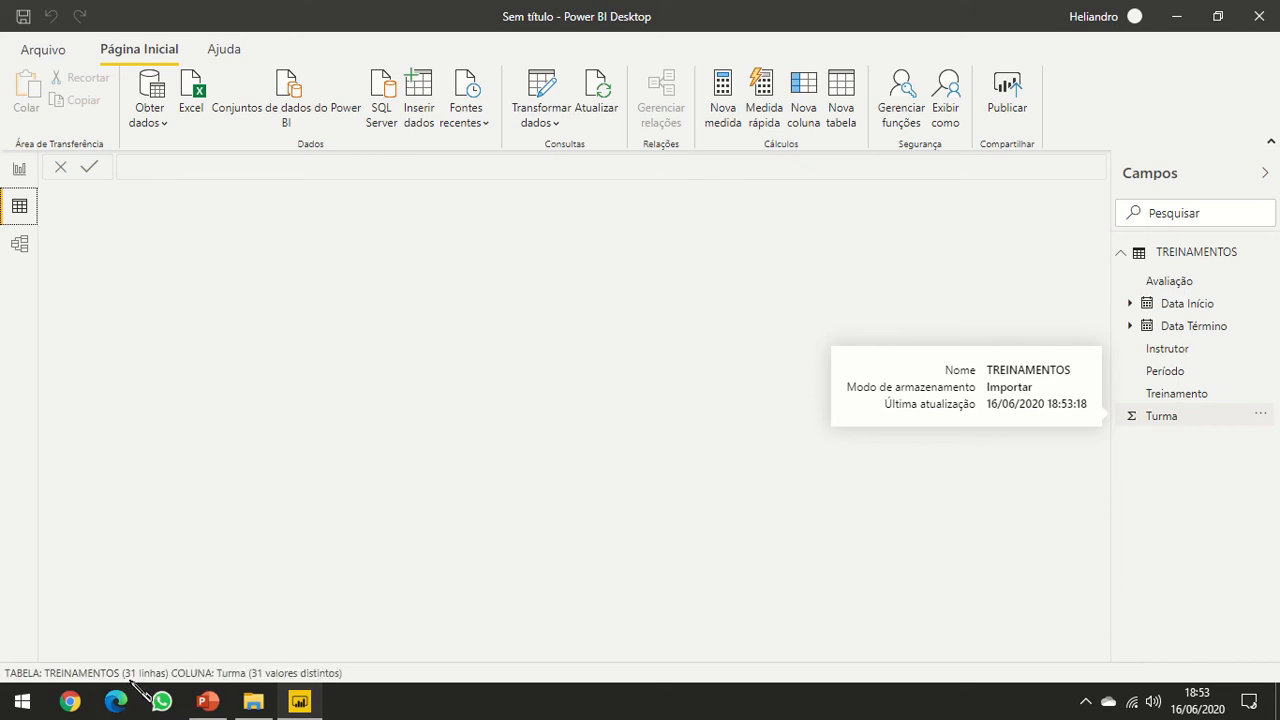
key(ctrl)
key(ctrl)
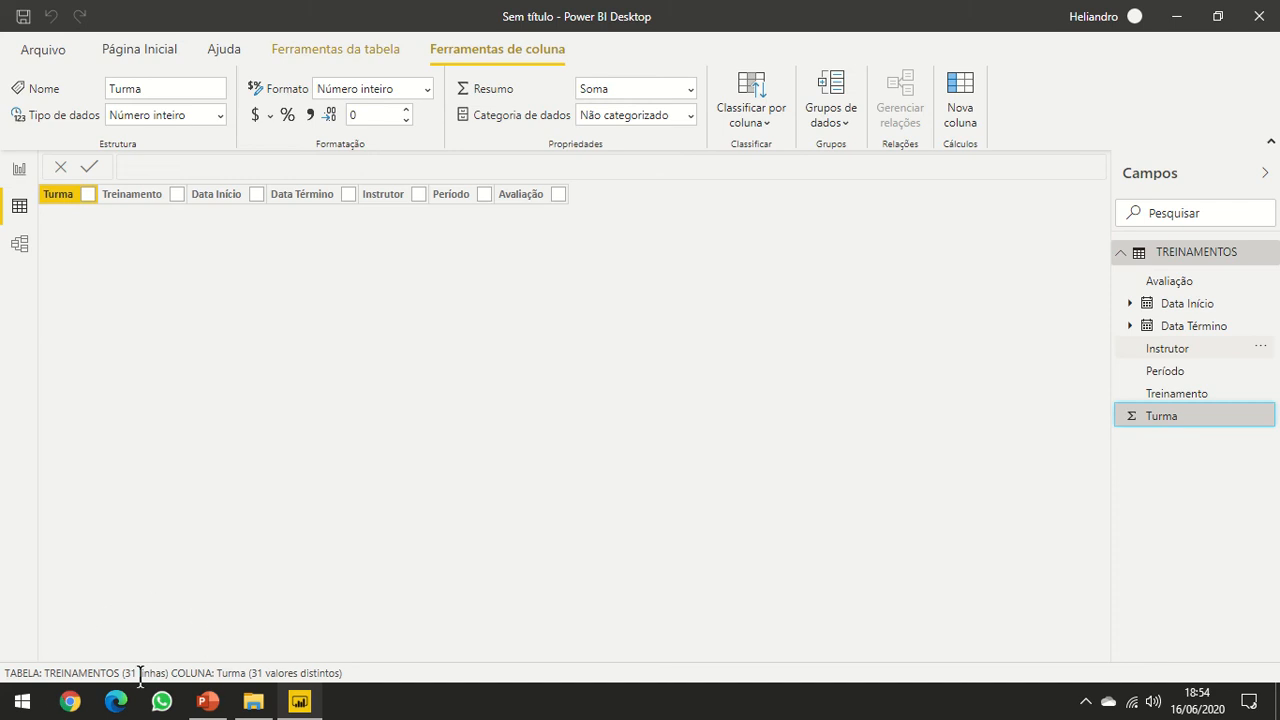
key(ctrl)
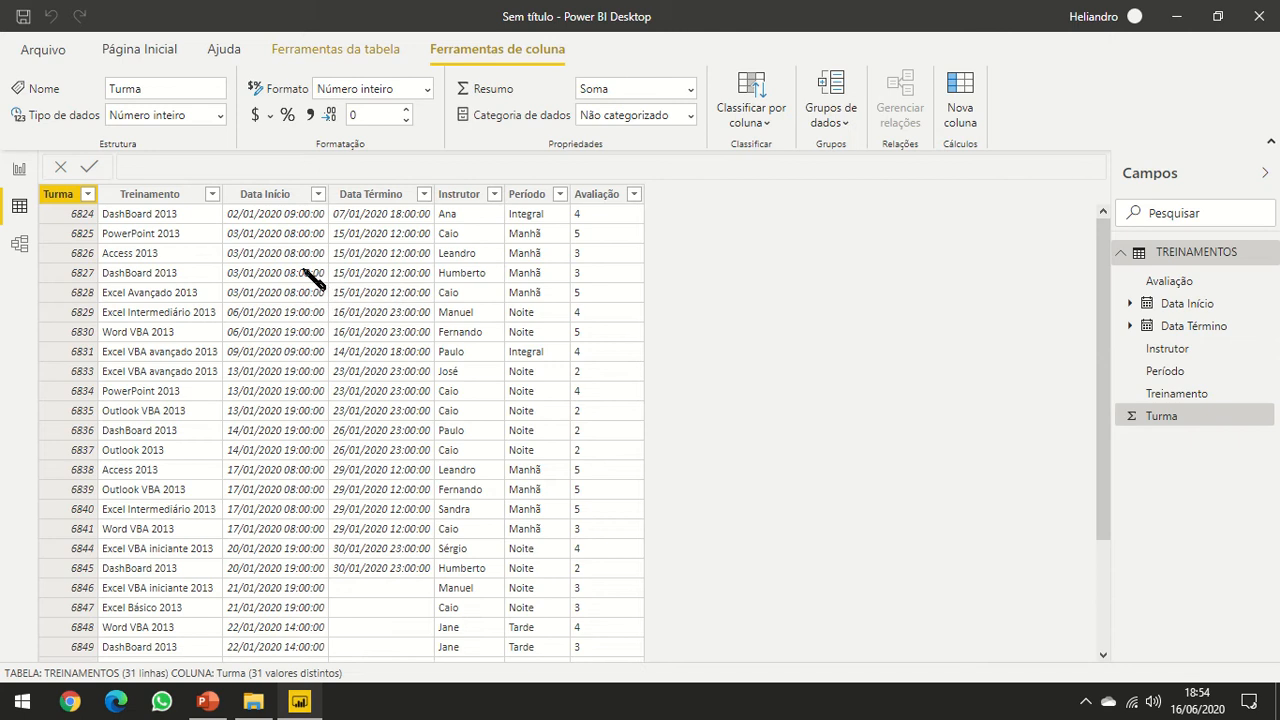
key(ctrl)
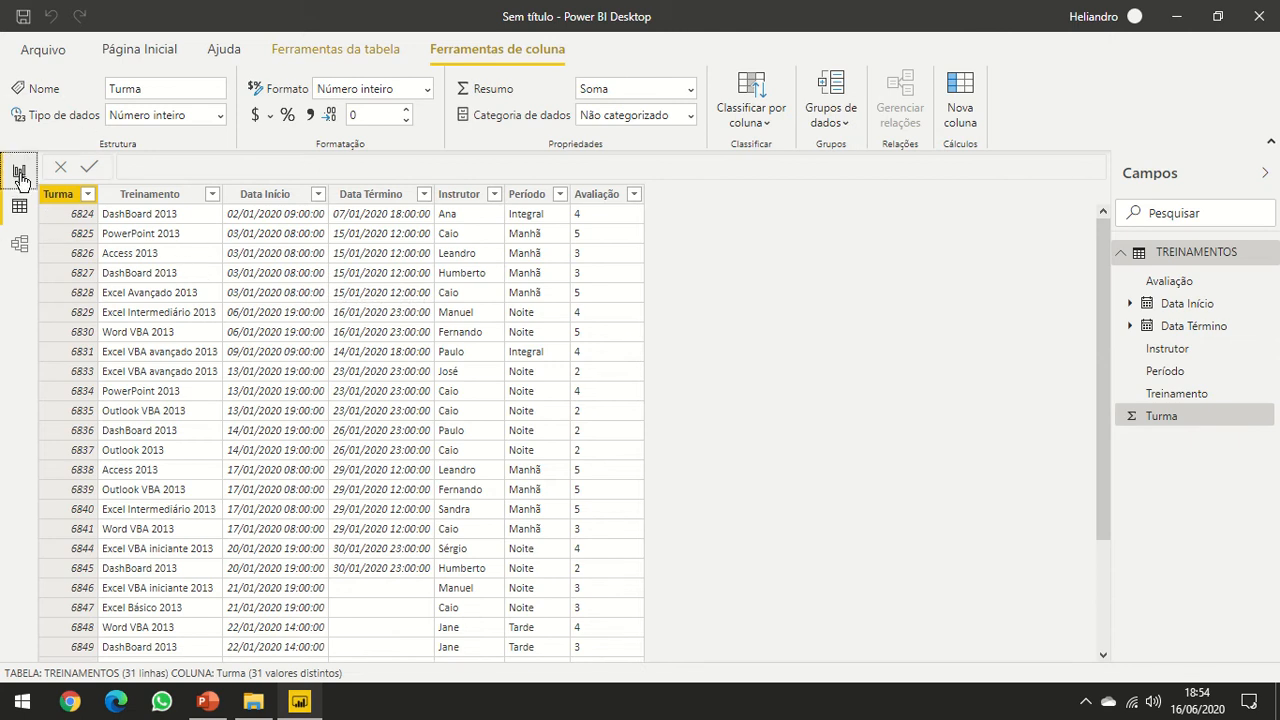
Return to the report page, place a card visual near its upper-left area, and assign the Turma field to it
click(20, 172)
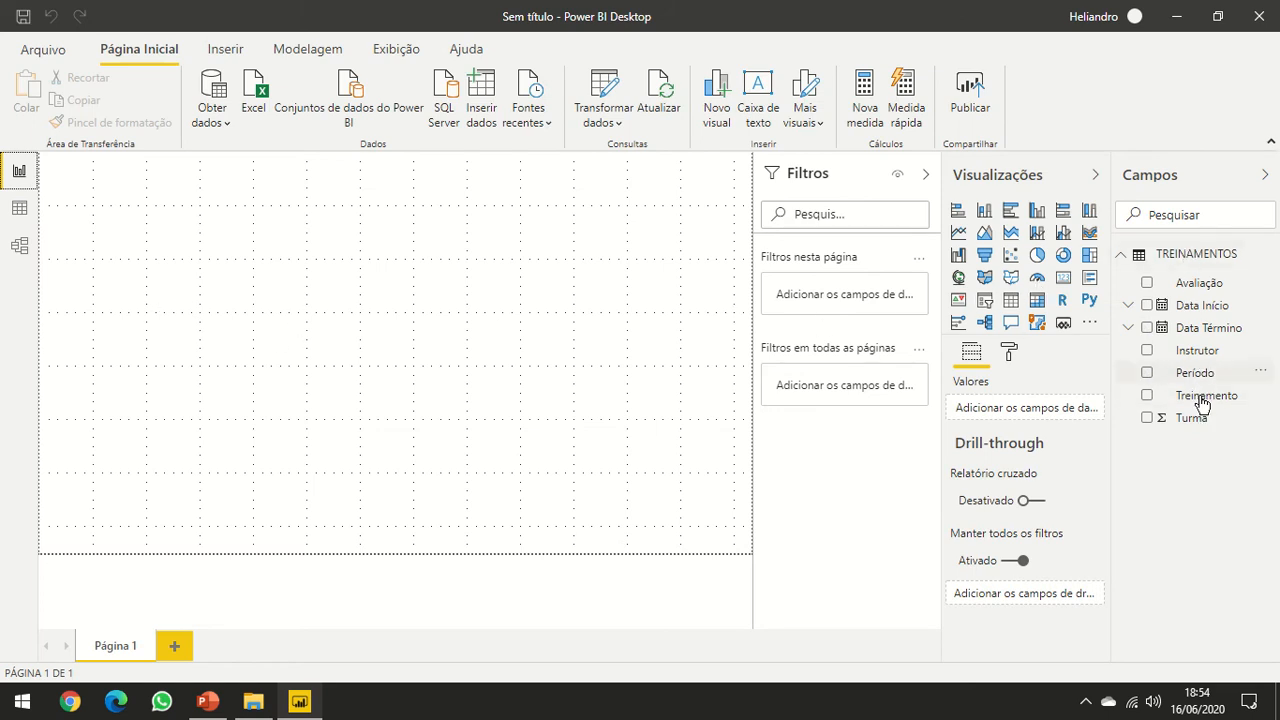
click(1064, 284)
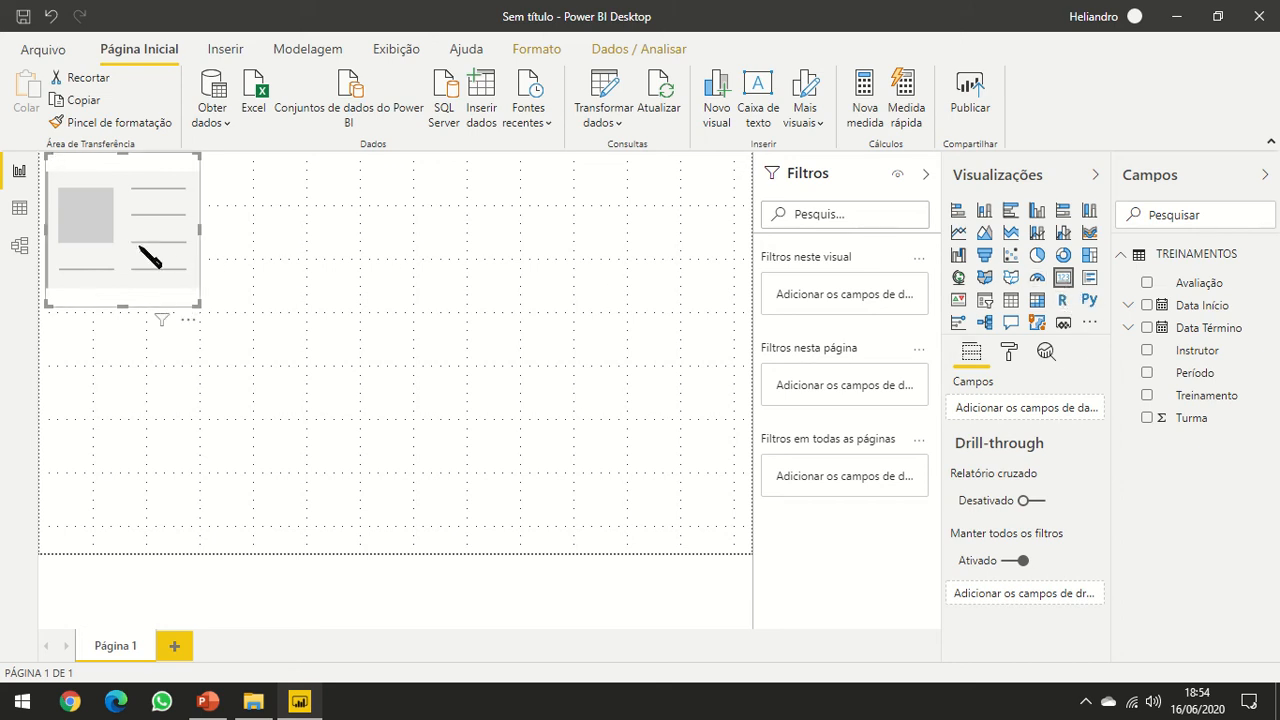
drag(149, 263, 186, 299)
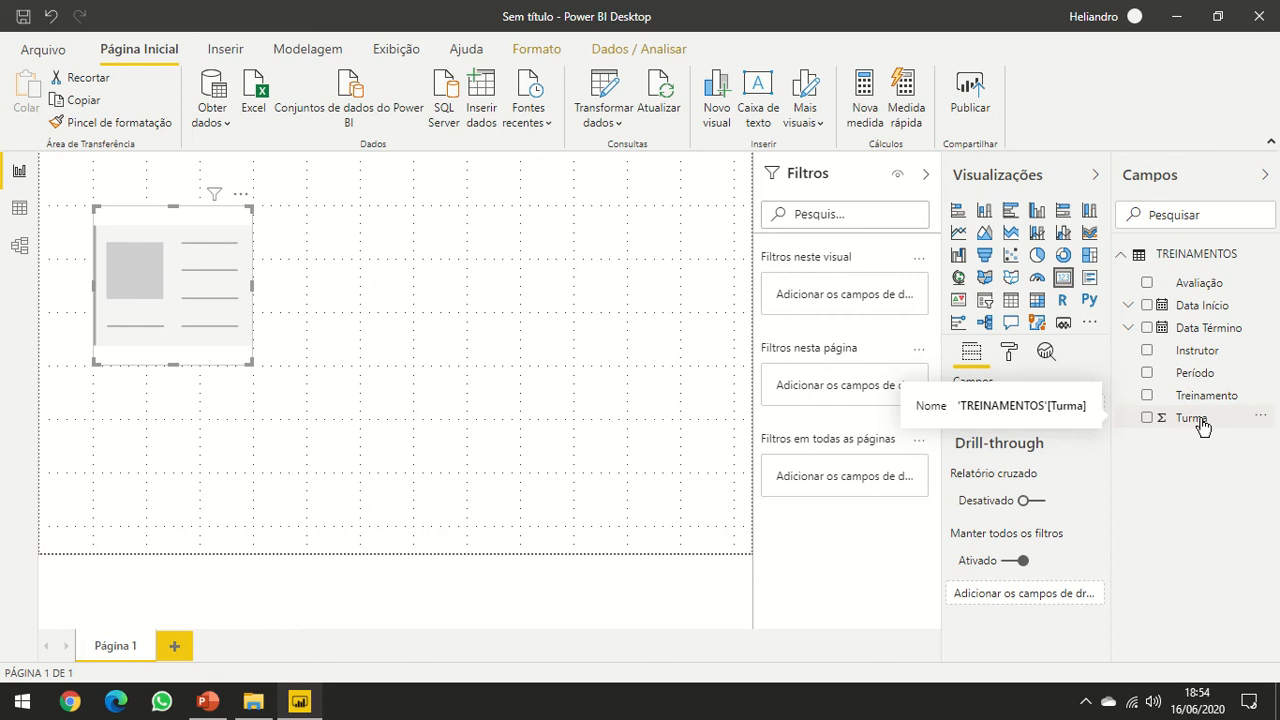
drag(1190, 418, 1059, 417)
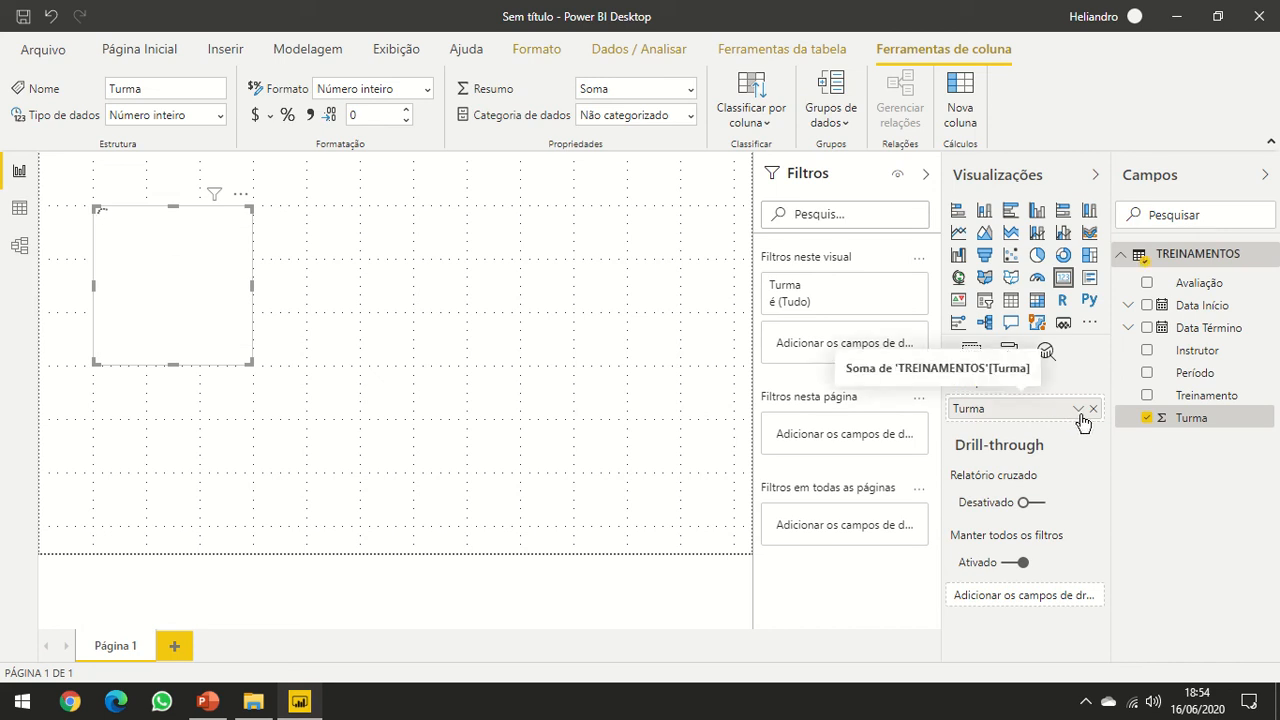
Change the card's Turma aggregation to Contagem
key(ctrl)
key(ctrl)
click(1078, 411)
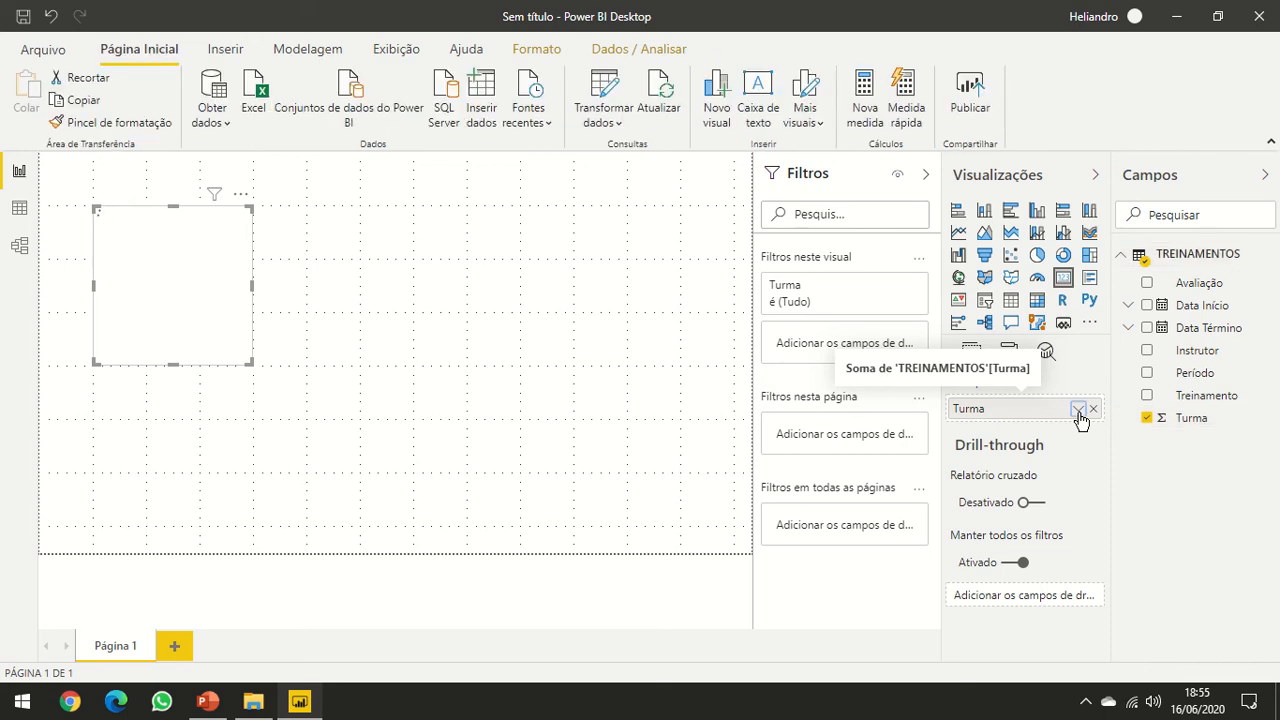
click(1078, 411)
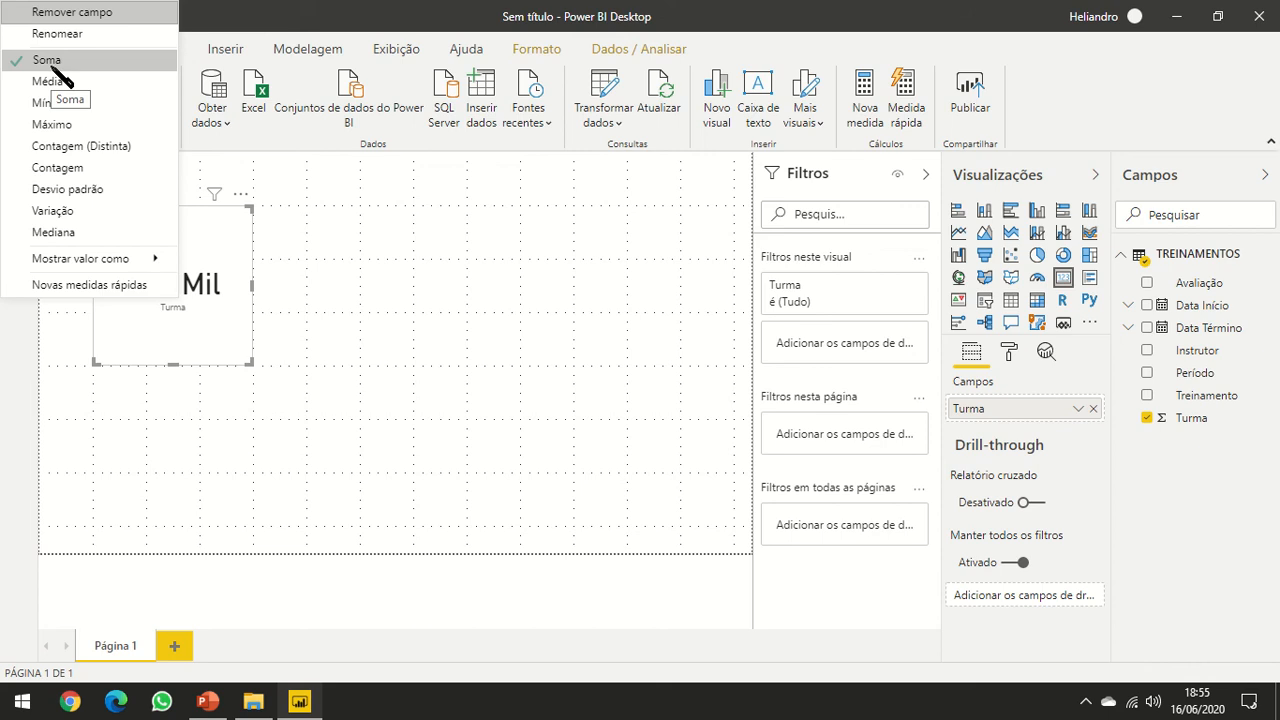
click(64, 167)
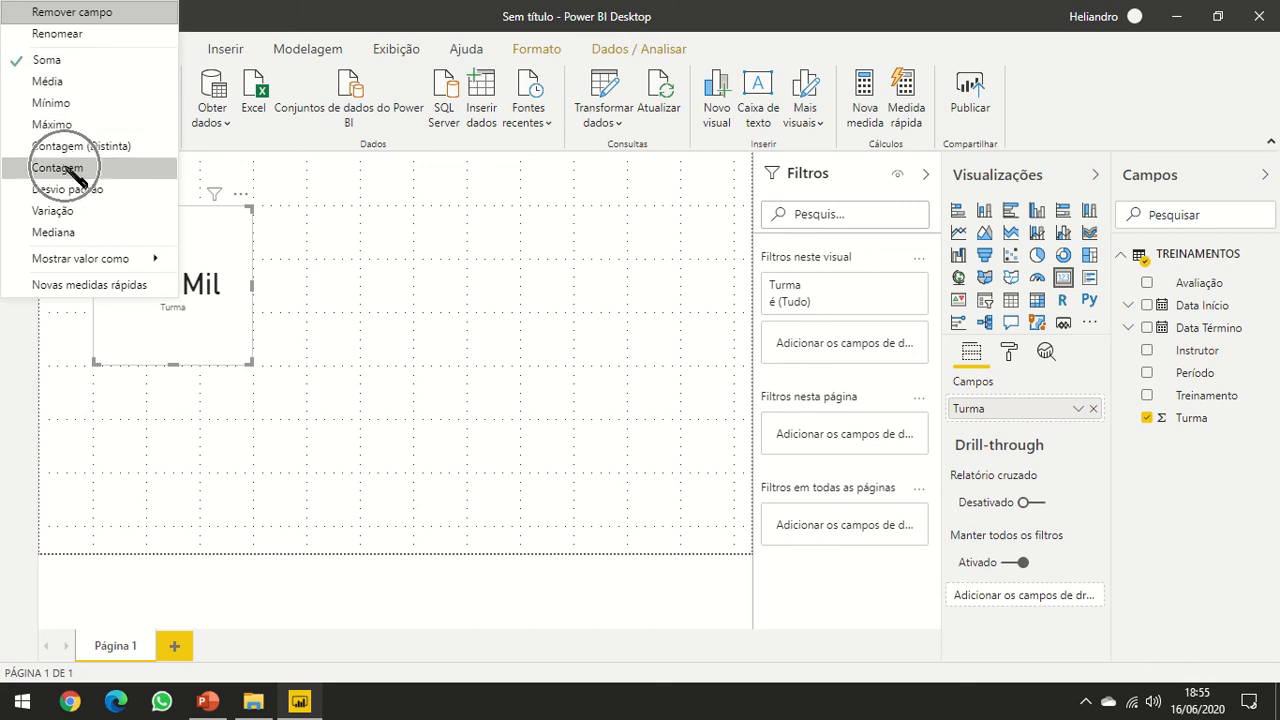
click(64, 167)
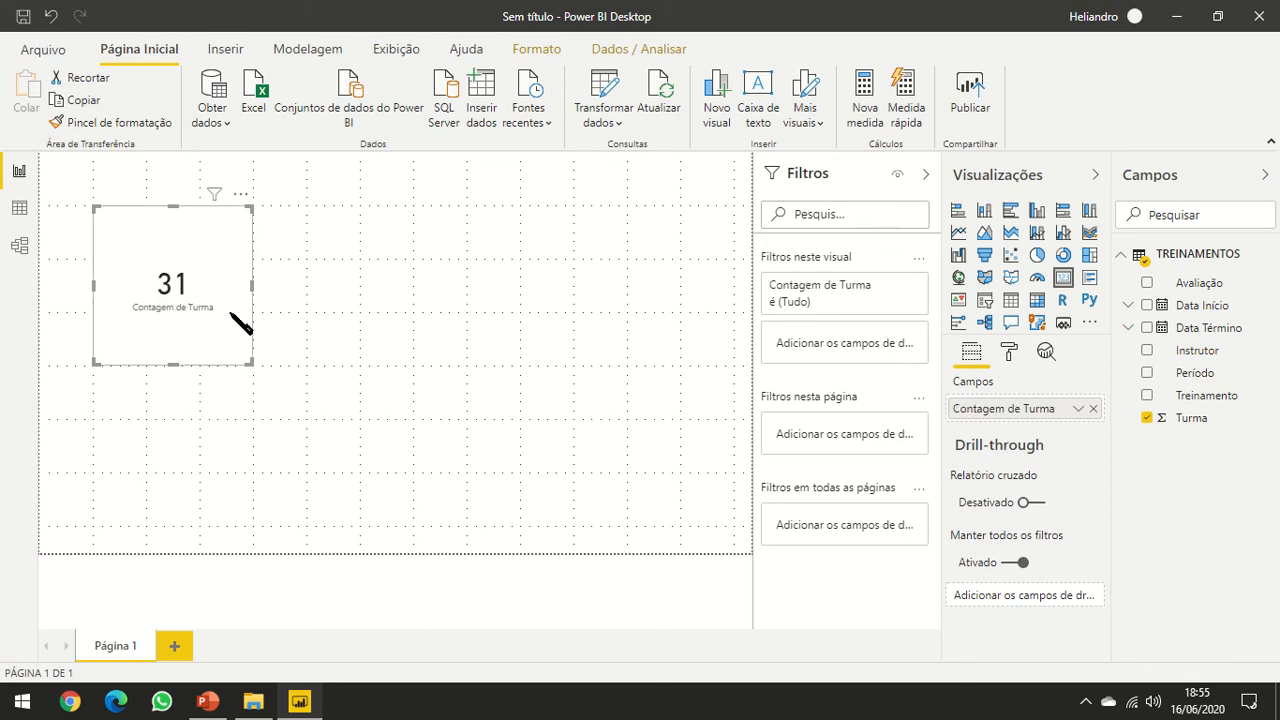
Add a second card below the first one, showing the Turma field aggregated as Contagem
click(376, 300)
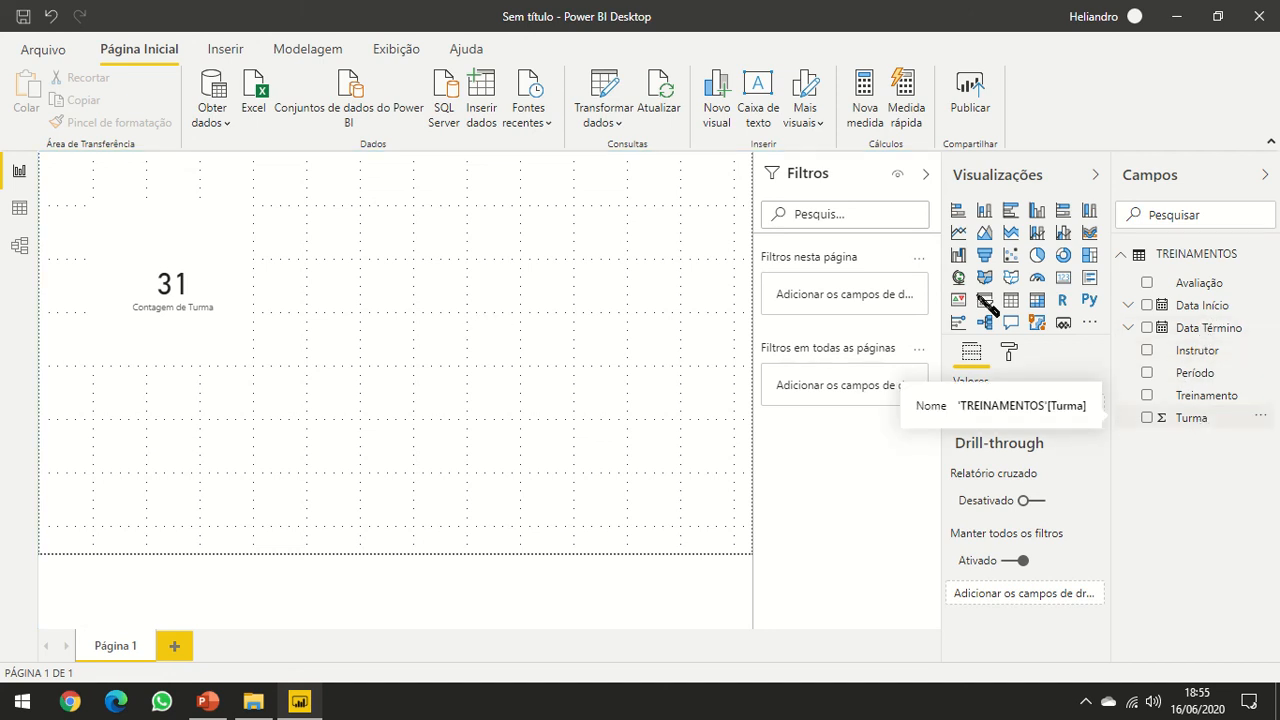
click(1064, 280)
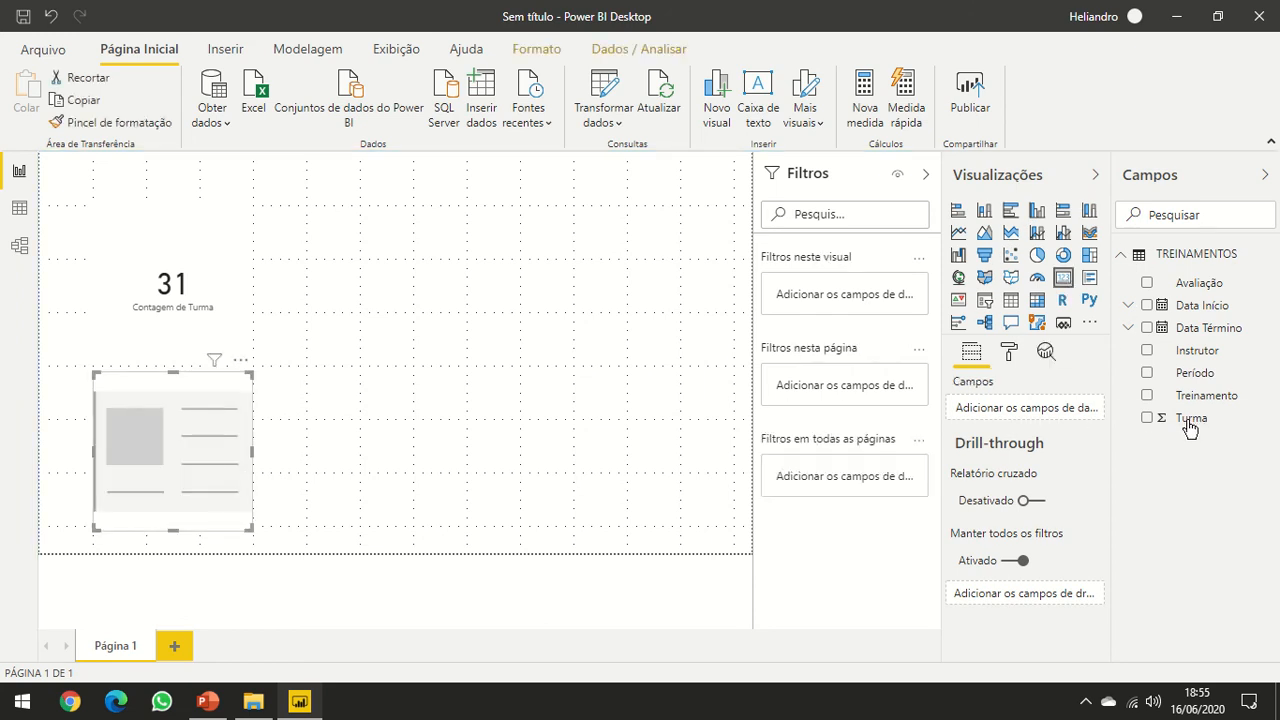
drag(1191, 426, 1050, 425)
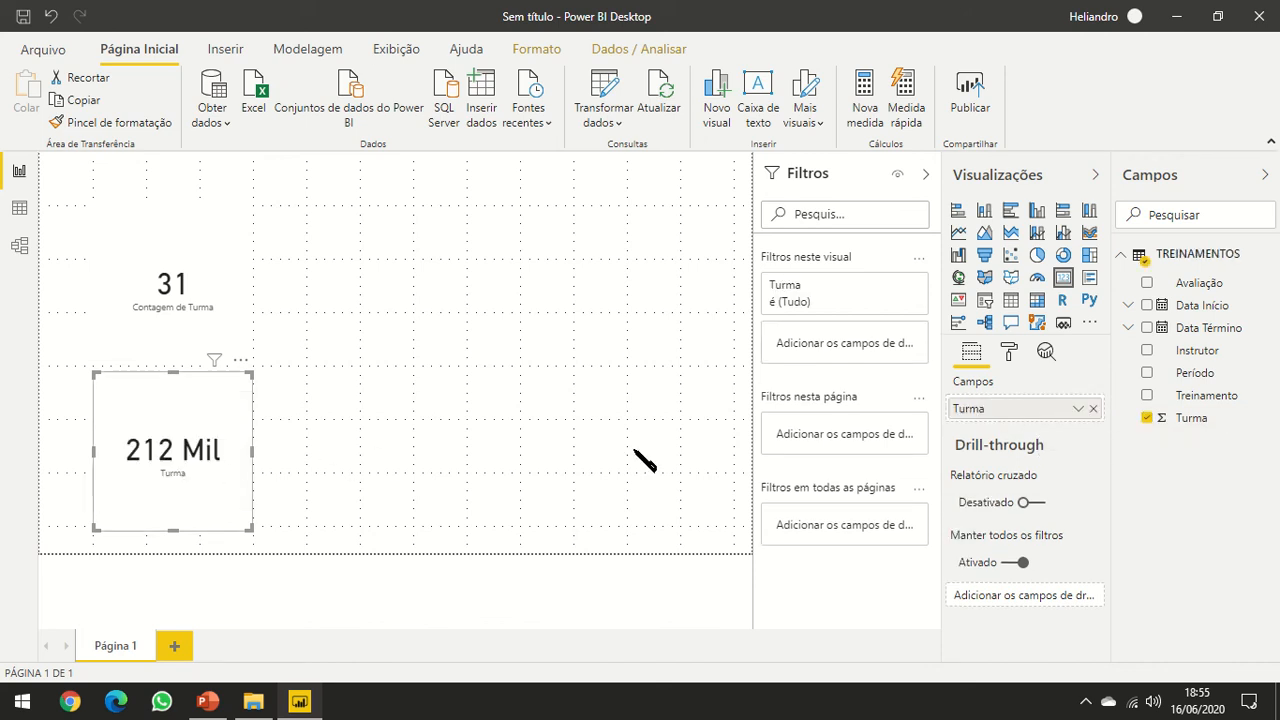
click(1080, 414)
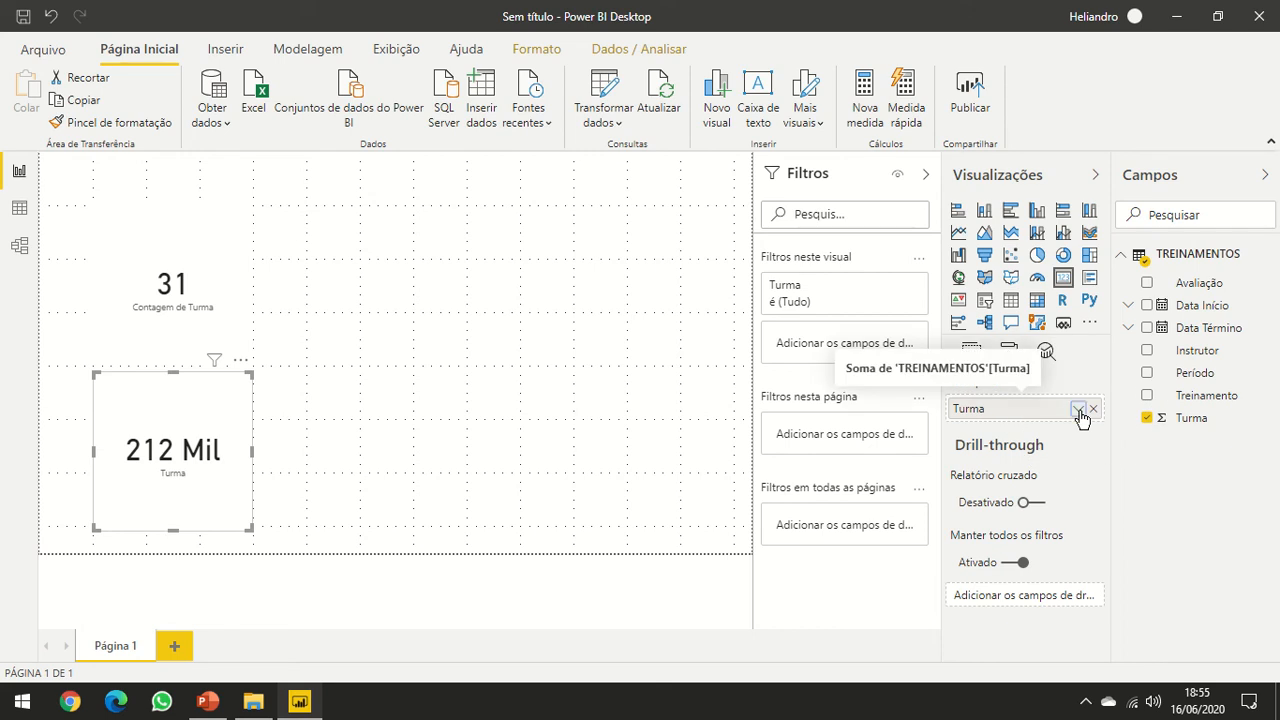
click(1079, 410)
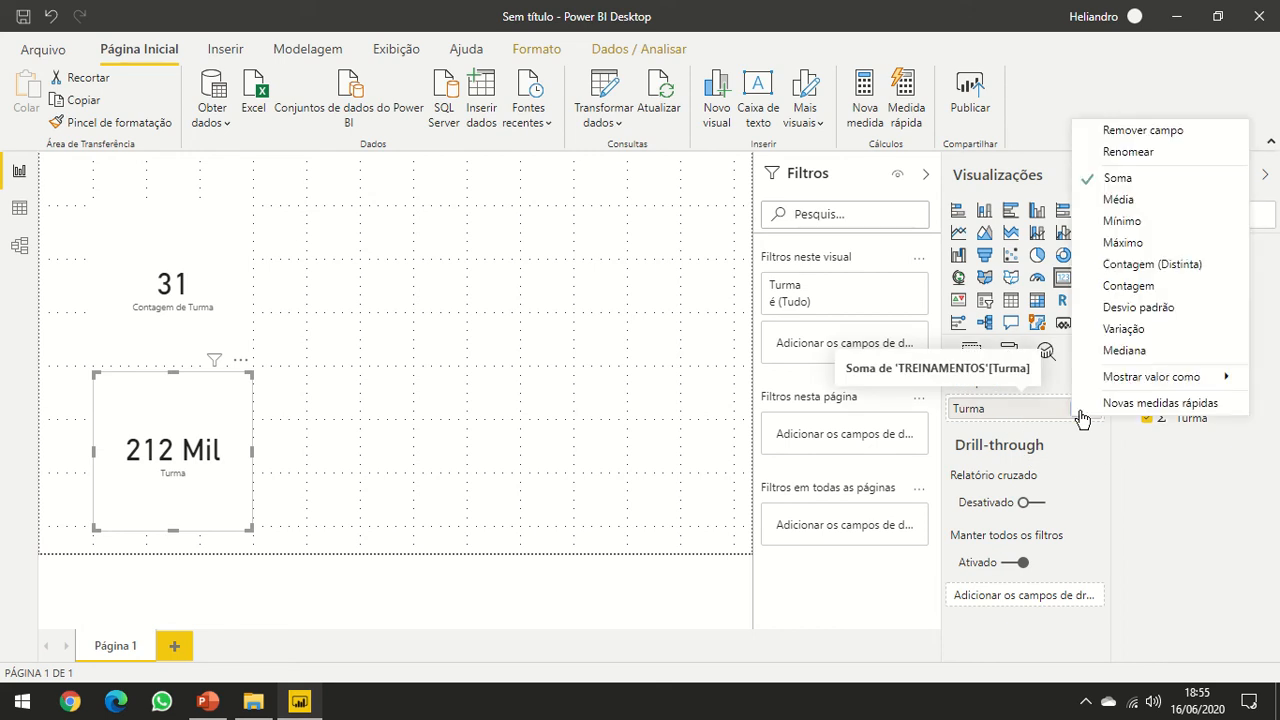
click(1119, 287)
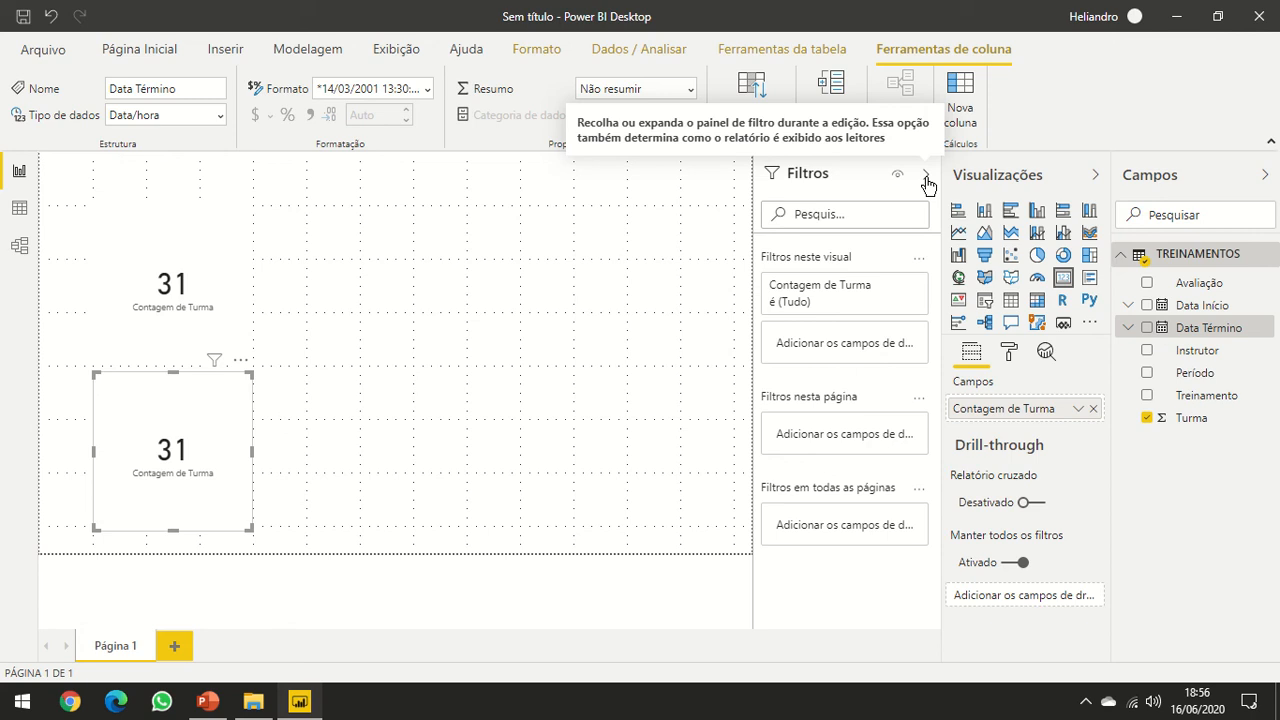
Filter the second card by Data Término with basic filtering, selecting every value except (Em branco)
click(926, 180)
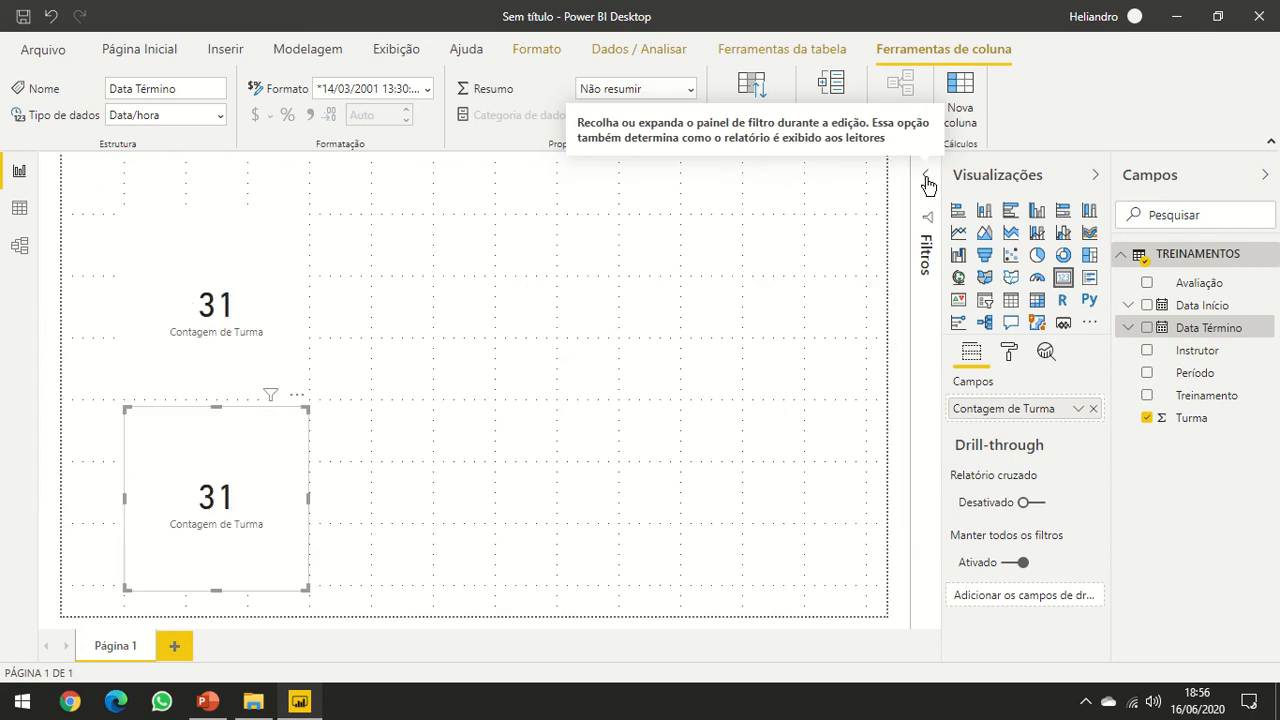
click(927, 183)
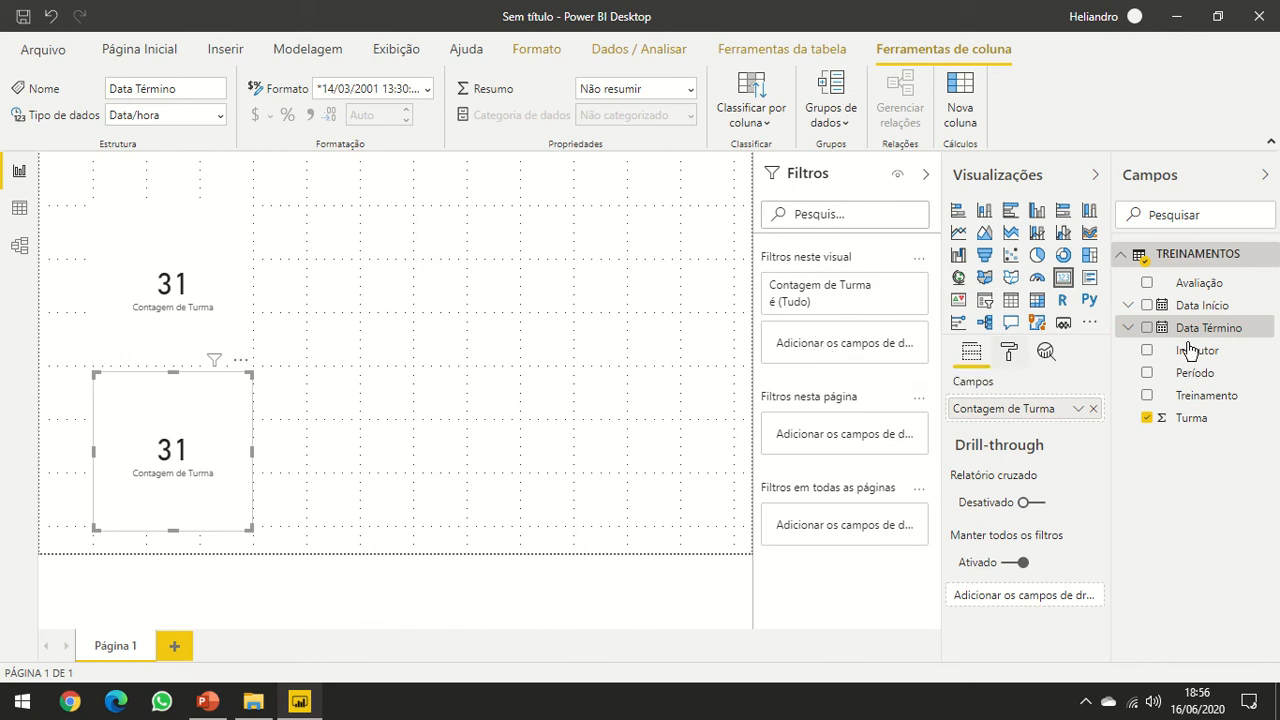
drag(1195, 338, 846, 350)
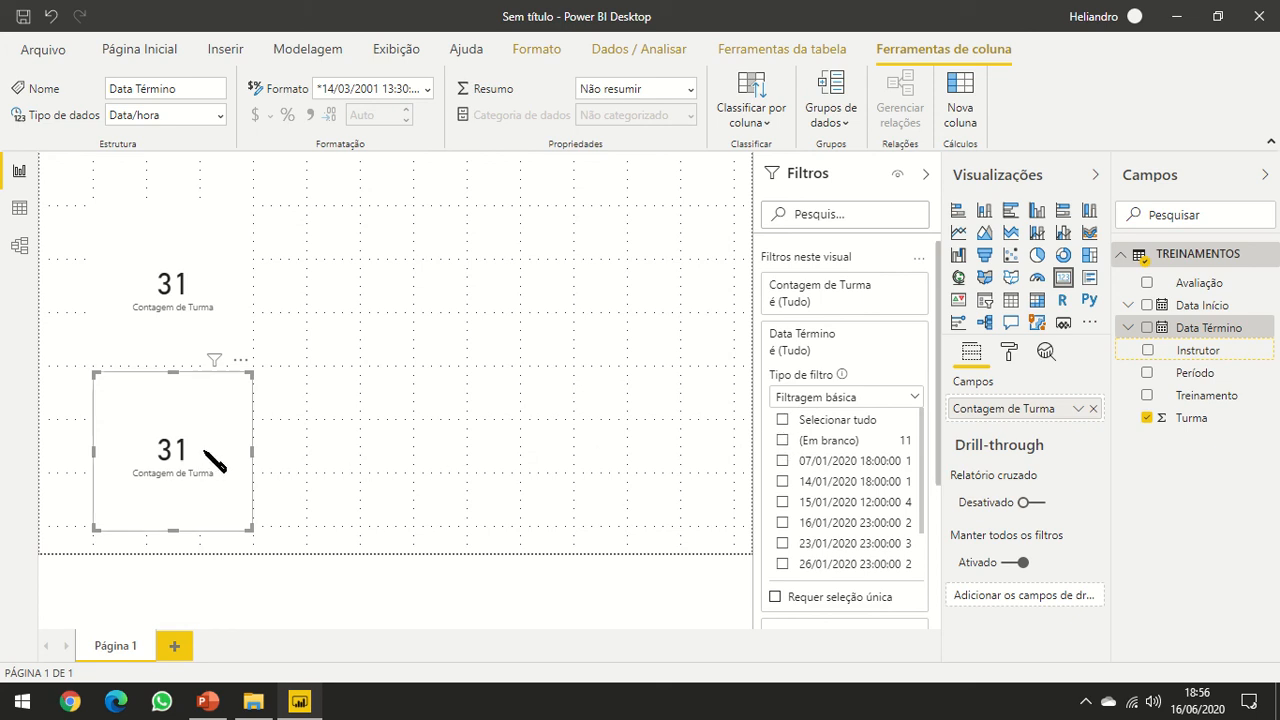
click(783, 421)
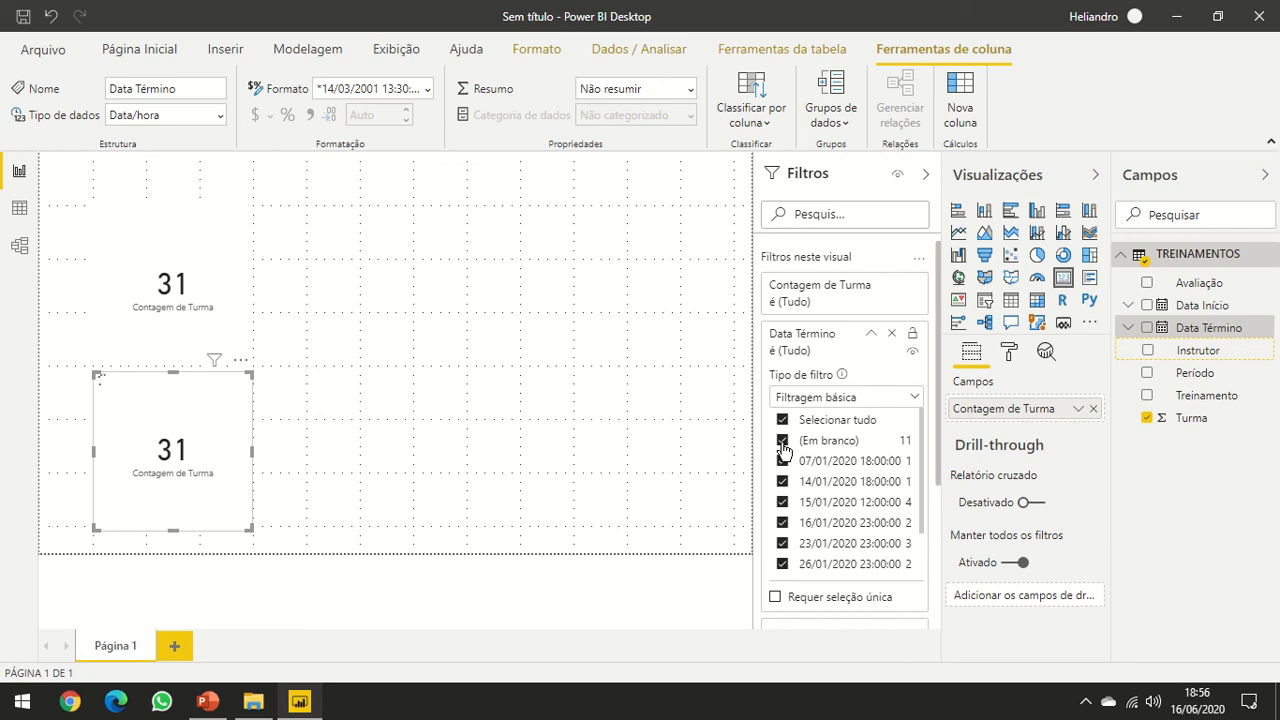
click(784, 443)
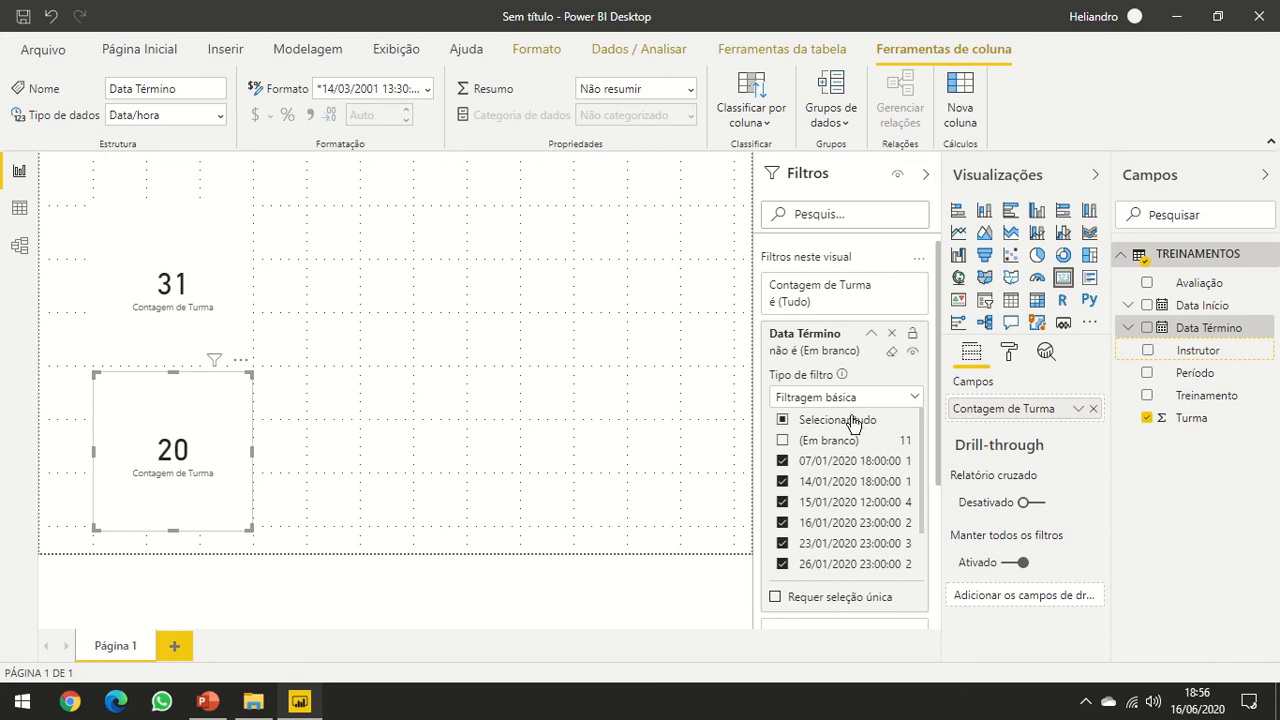
Rename the second card's field as Concluidas and move the card beside the first one, aligned with it
double_click(1022, 412)
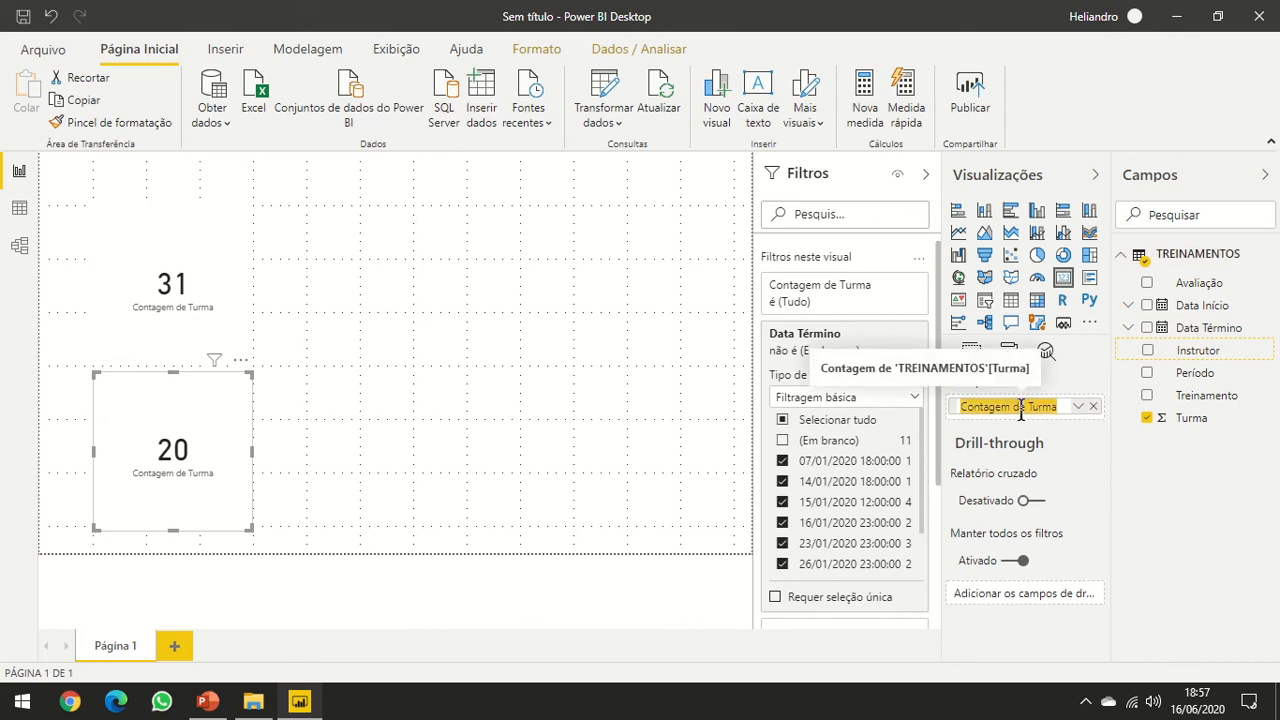
text(cON)
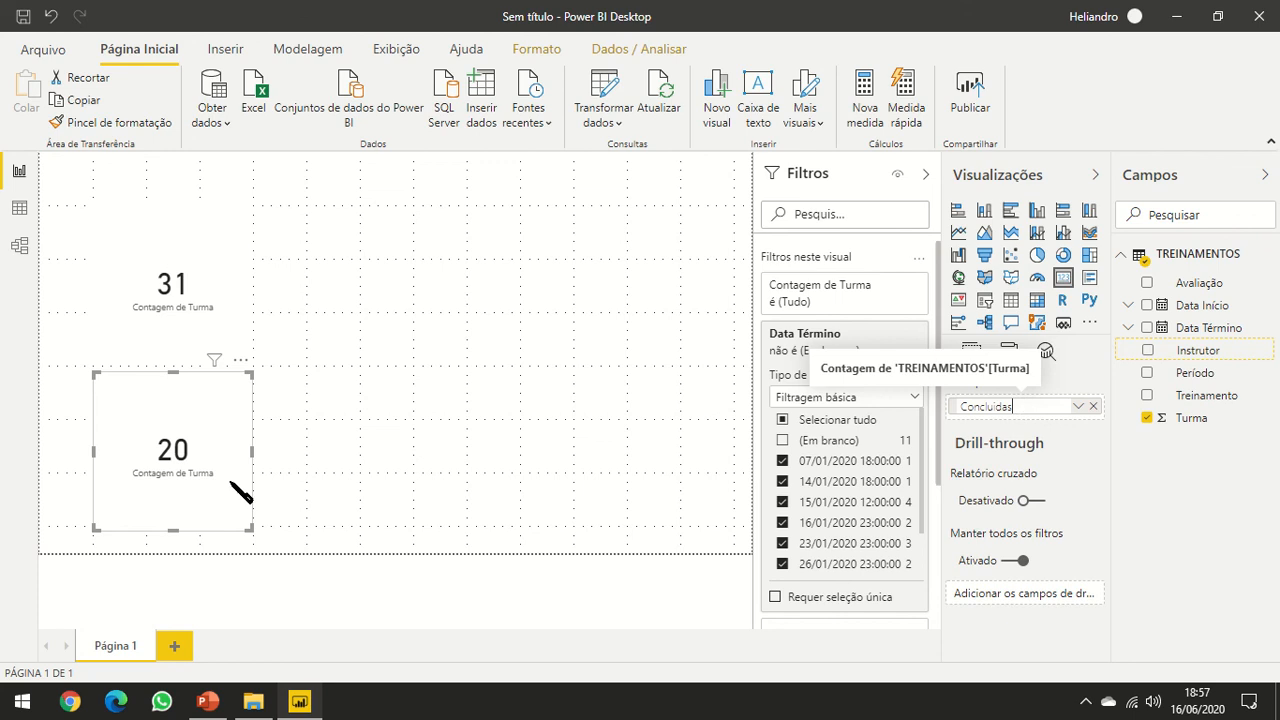
key(Return)
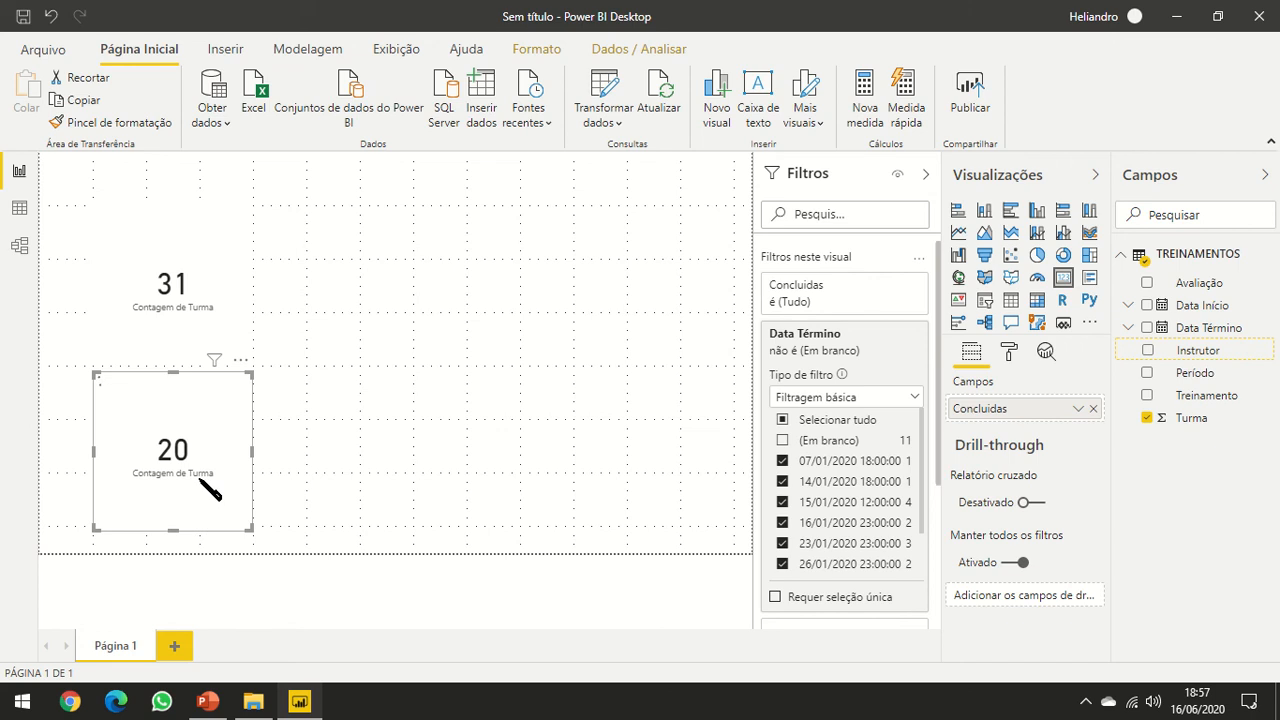
drag(337, 398, 412, 311)
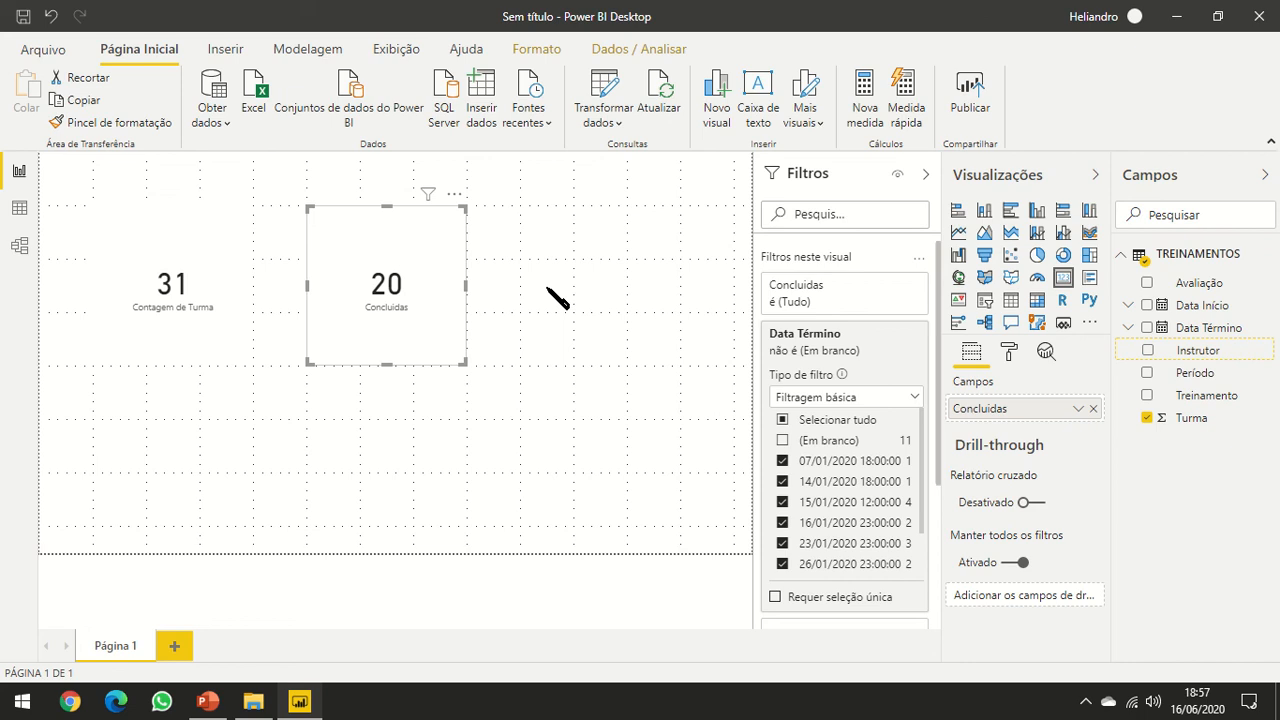
Add a third card below the first one and assign the Turma field to it
click(1066, 284)
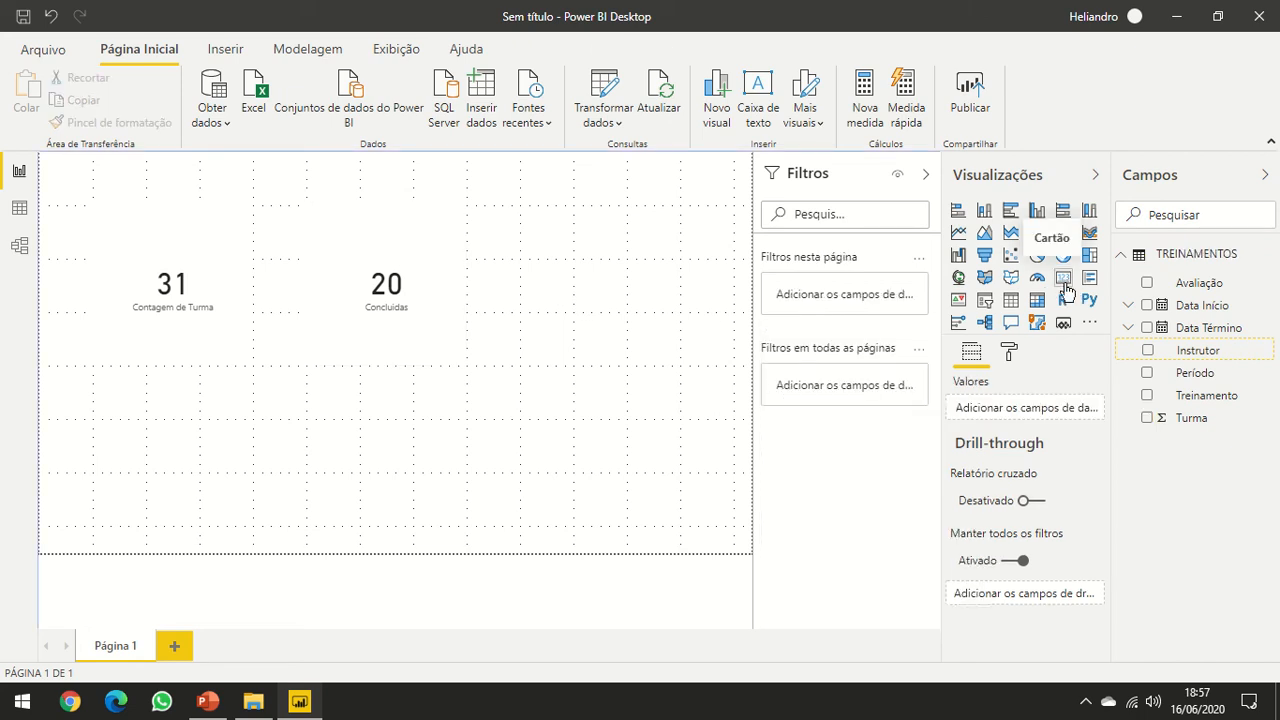
click(1065, 283)
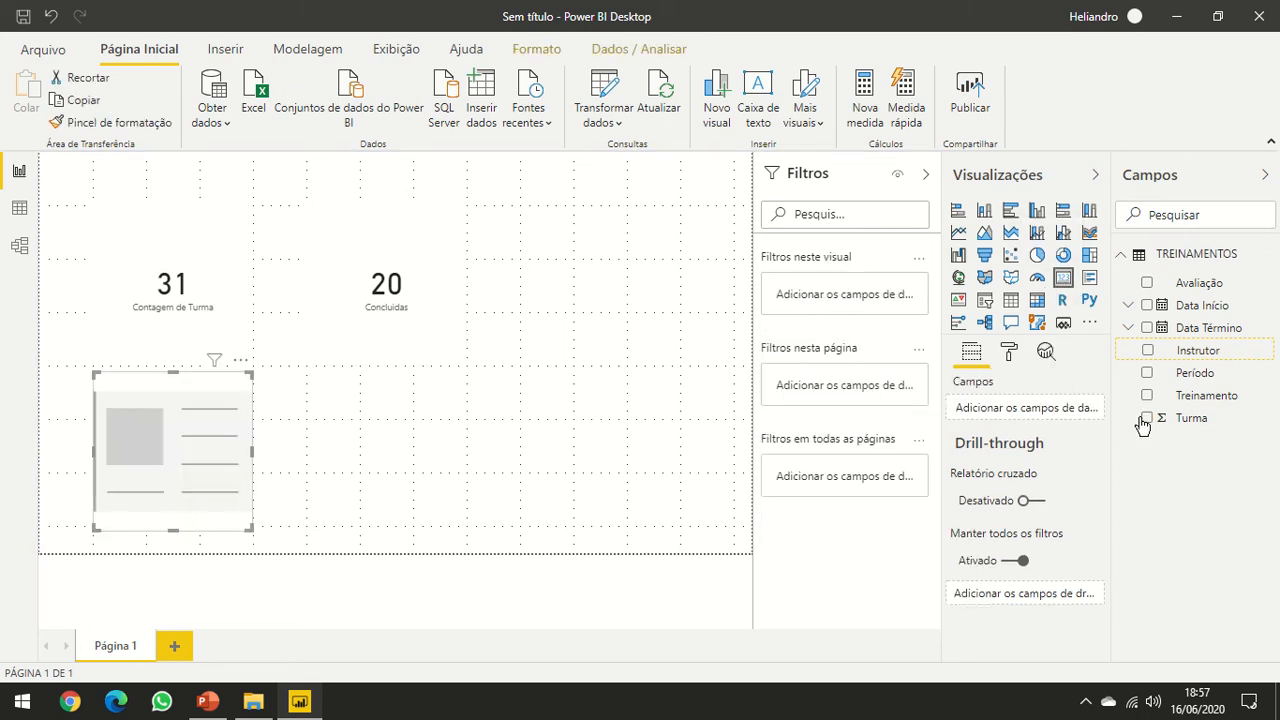
drag(1188, 425, 1043, 414)
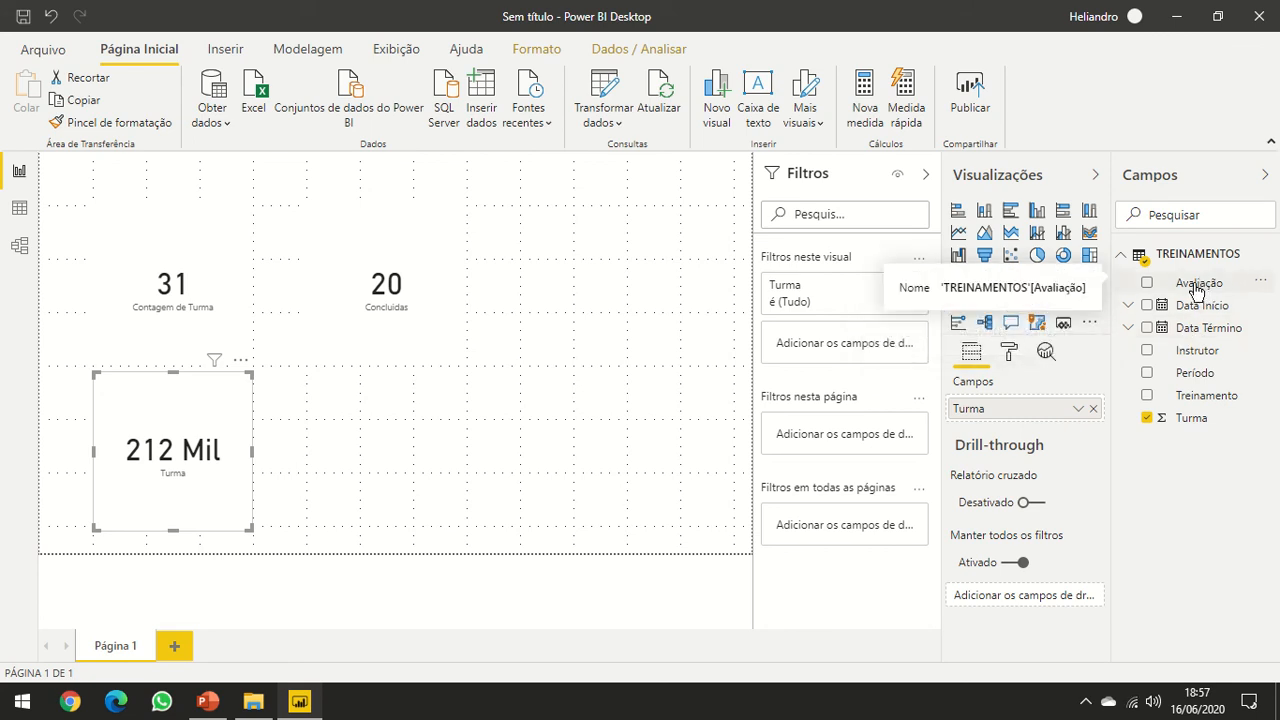
Aggregate the third card's Turma field as Contagem and move the card beside the Concluidas card, aligned with it
click(1081, 412)
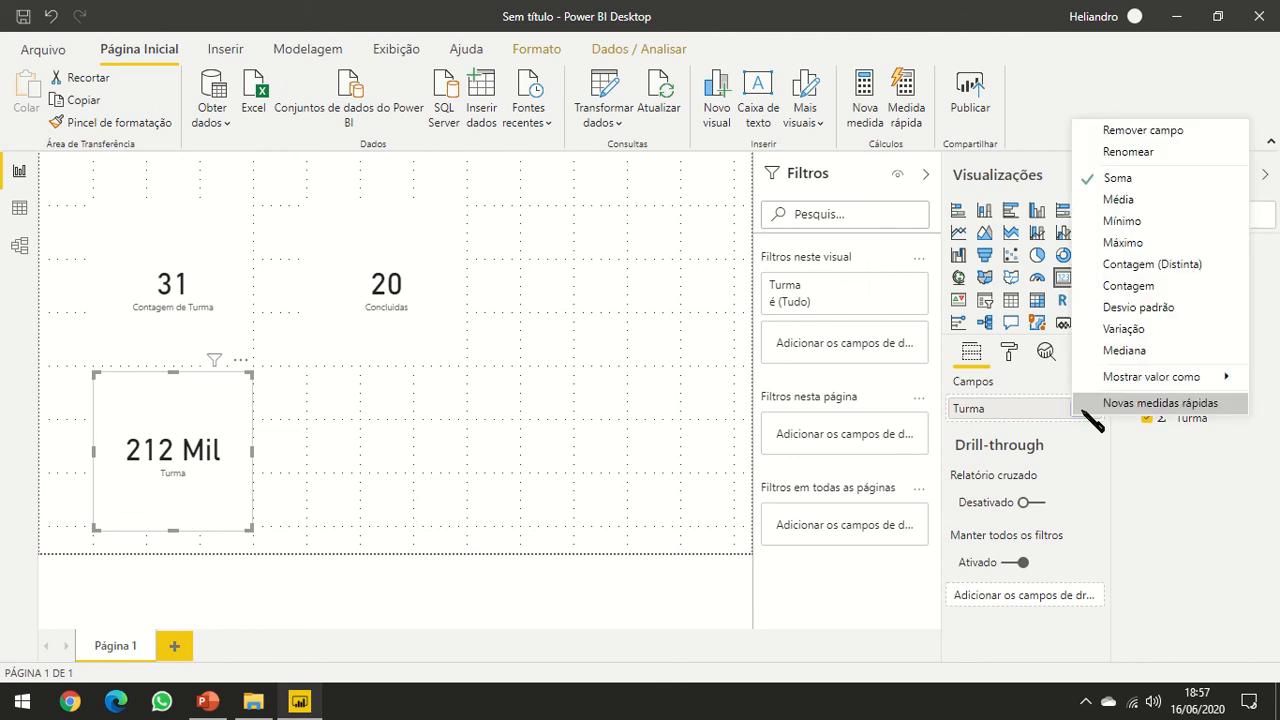
click(1112, 286)
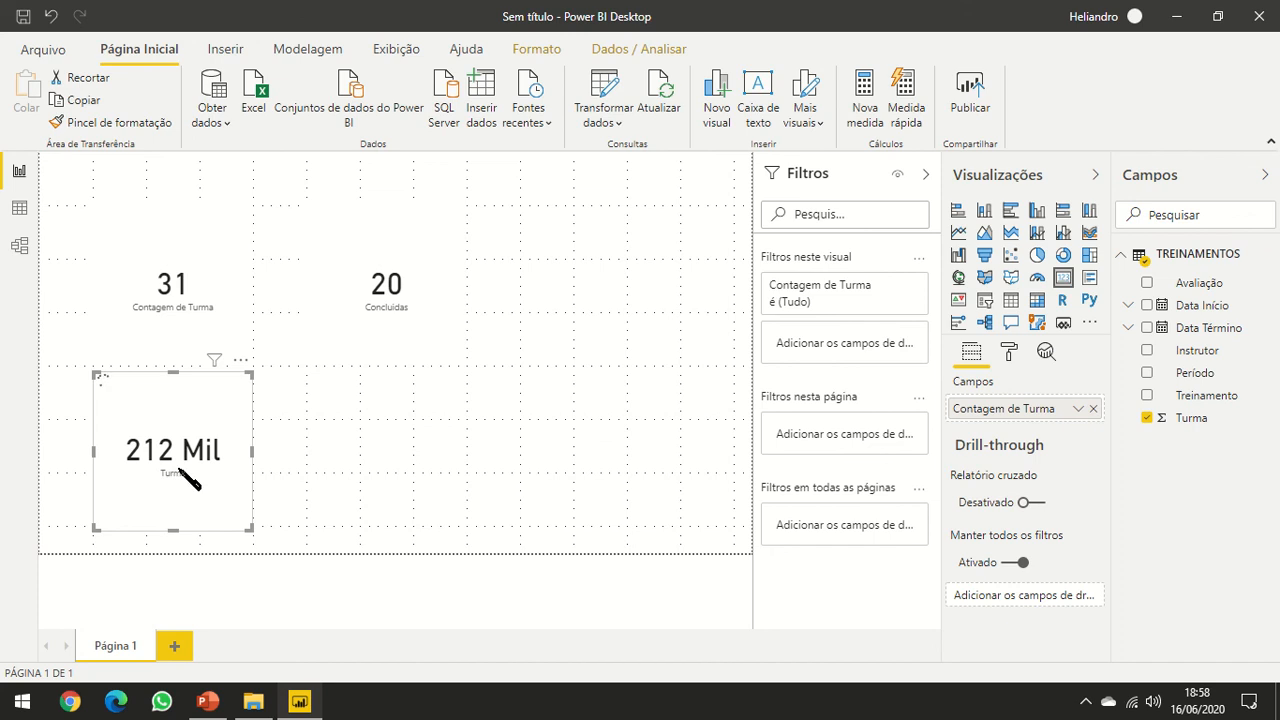
drag(188, 452, 604, 287)
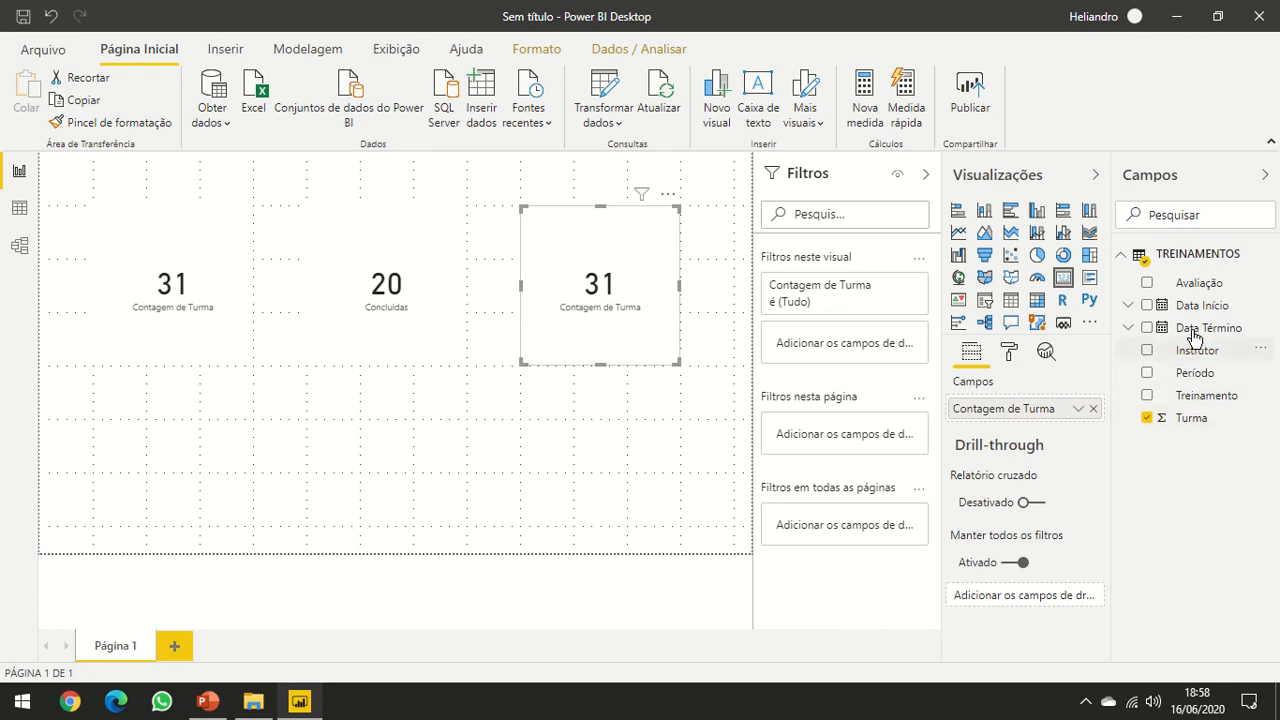
Filter the third card by Data Término with basic filtering, selecting only (Em branco), and collapse the filters pane
drag(1195, 332, 870, 357)
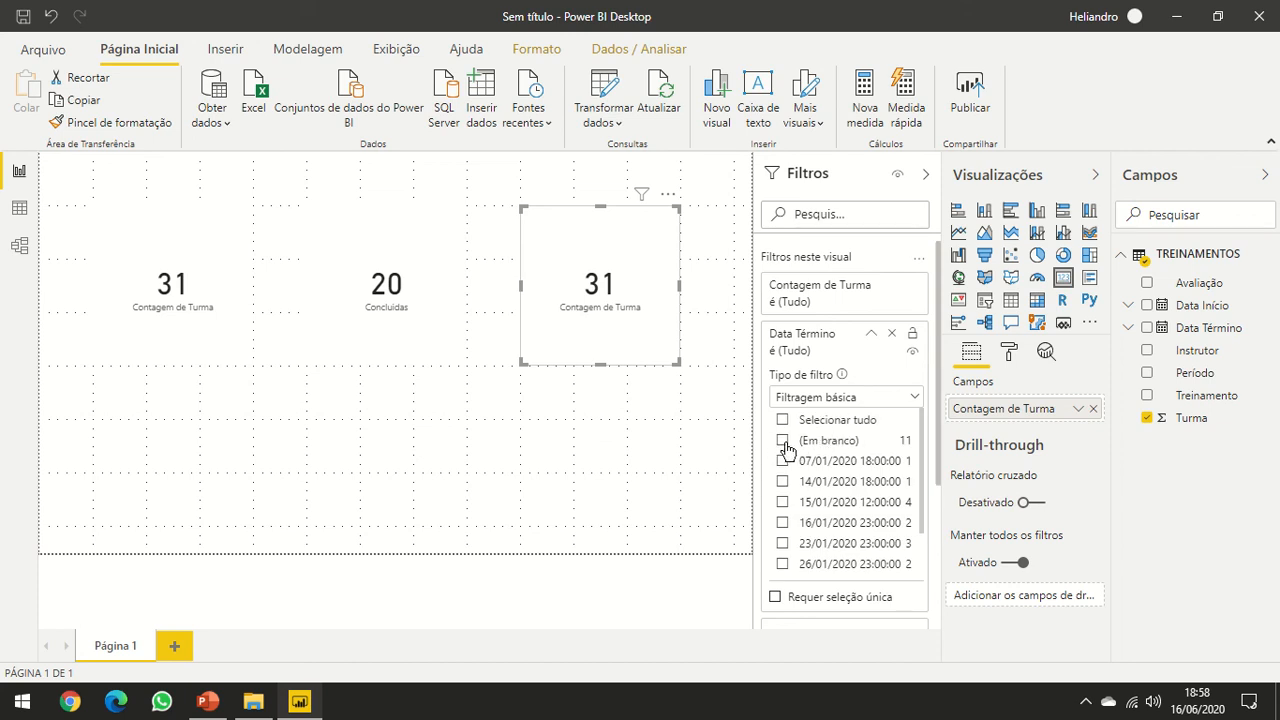
click(783, 441)
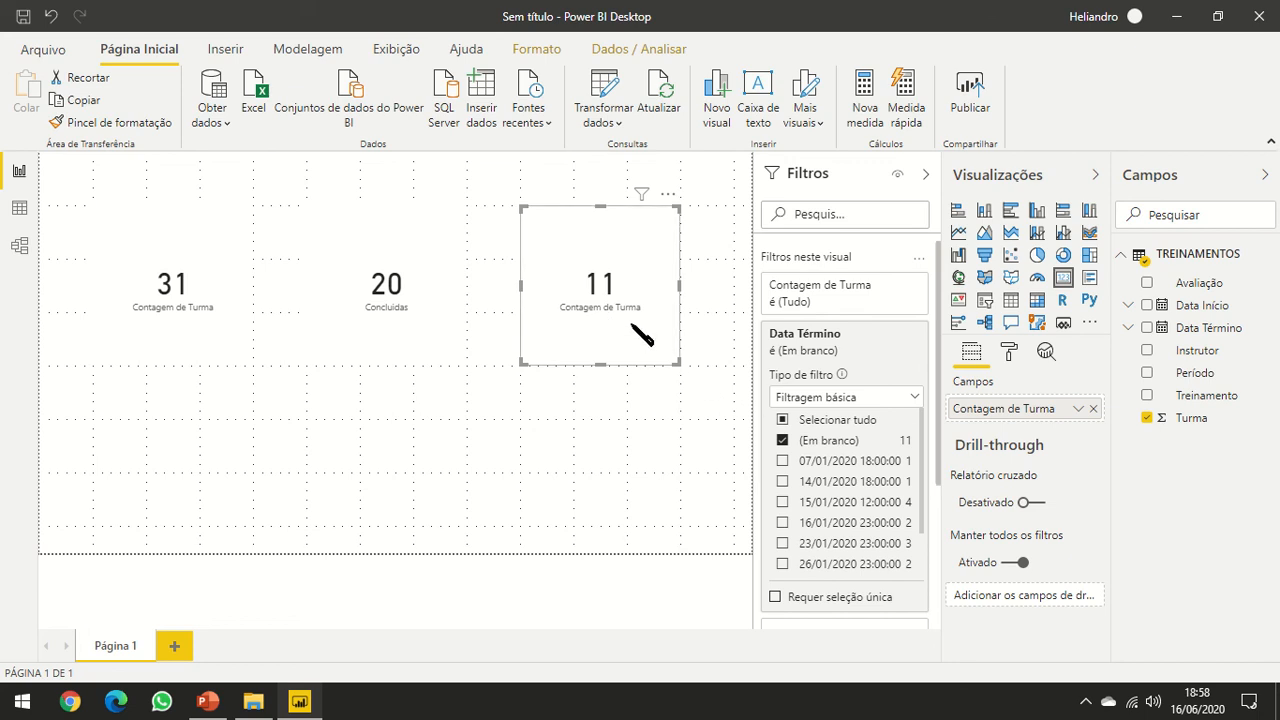
click(926, 176)
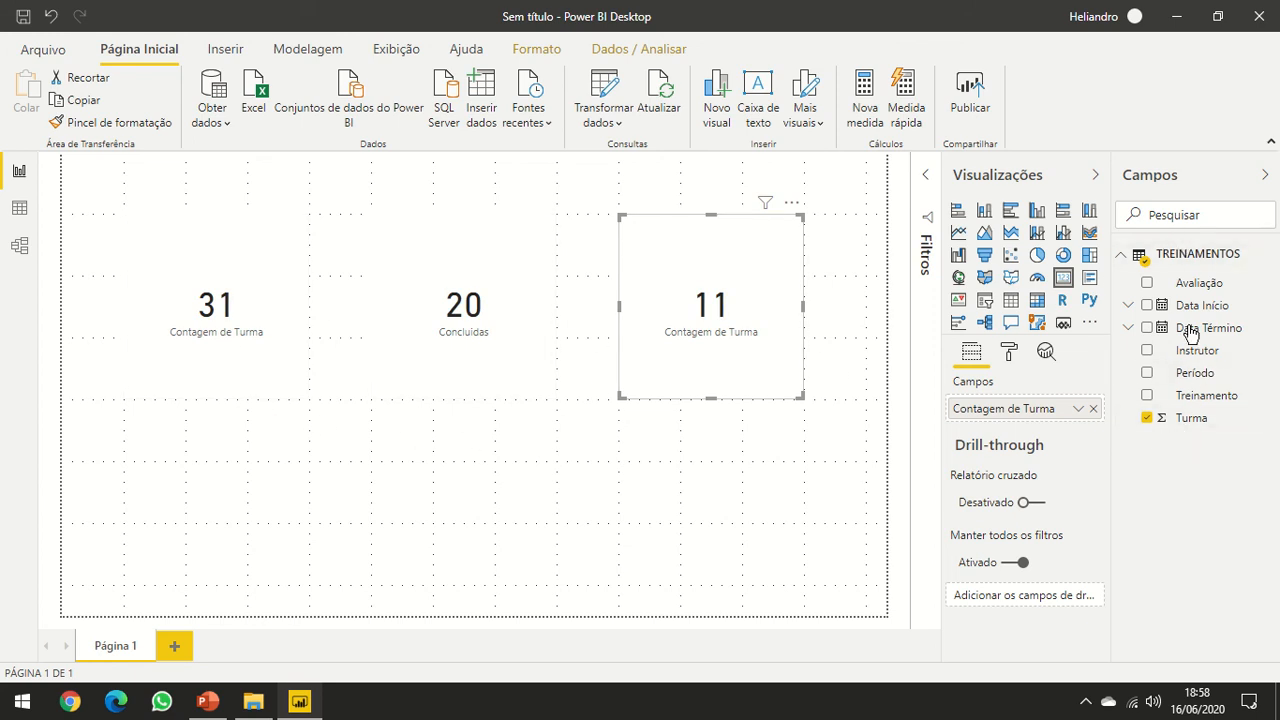
Refresh the report's data from its current source
mouse_move(1181, 266)
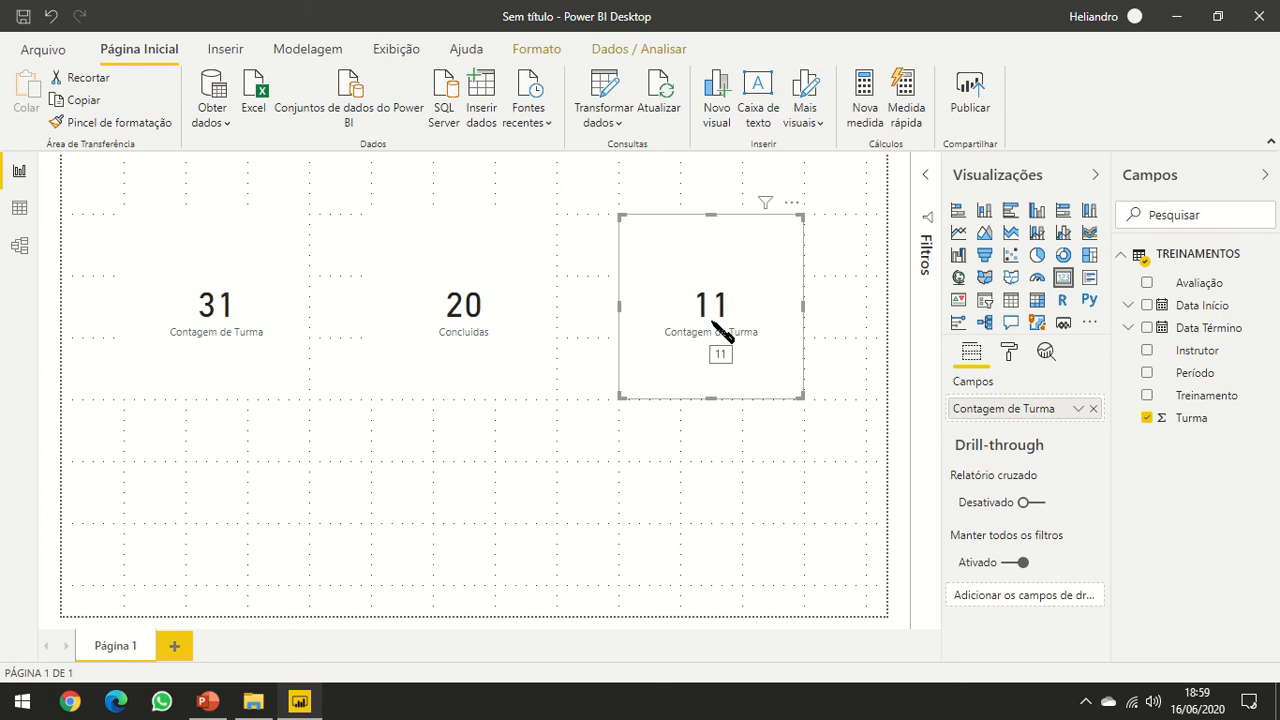
click(667, 104)
mouse_move(736, 324)
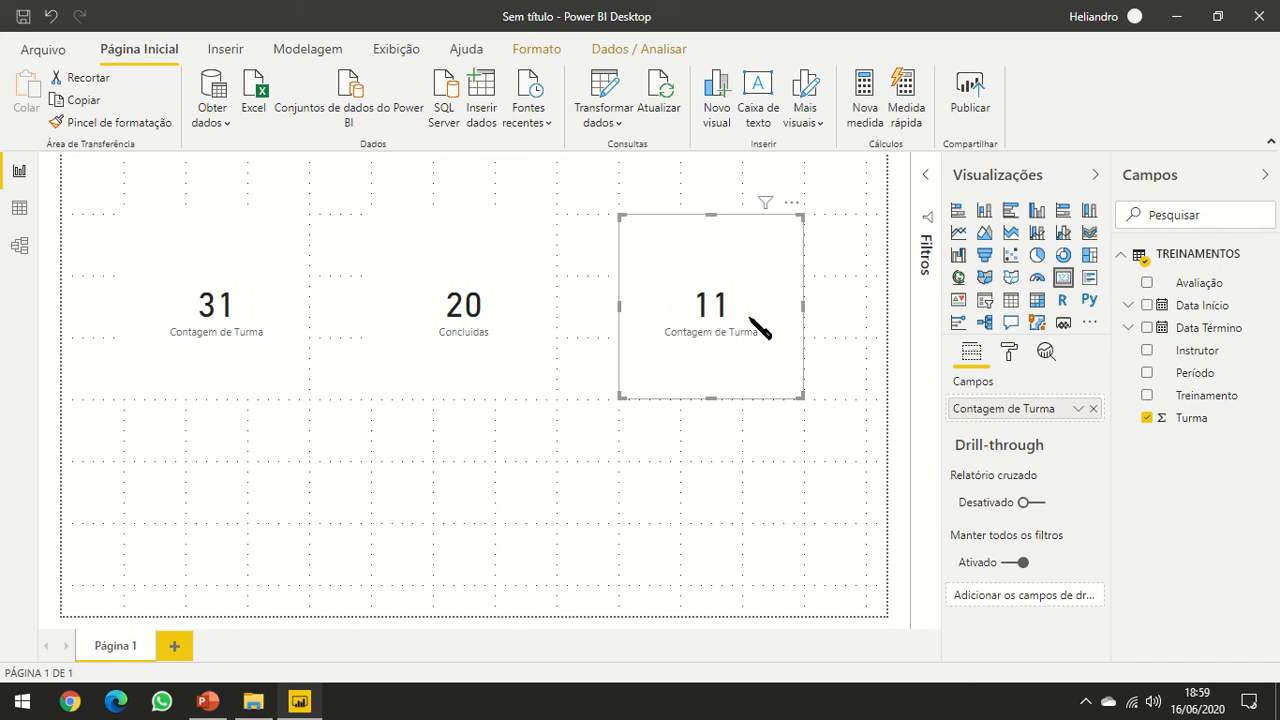
In Power Query, change the TREINAMENTOS query's source file to FEV-2020.csv in the Atualizar folder and apply the change to the report
click(612, 90)
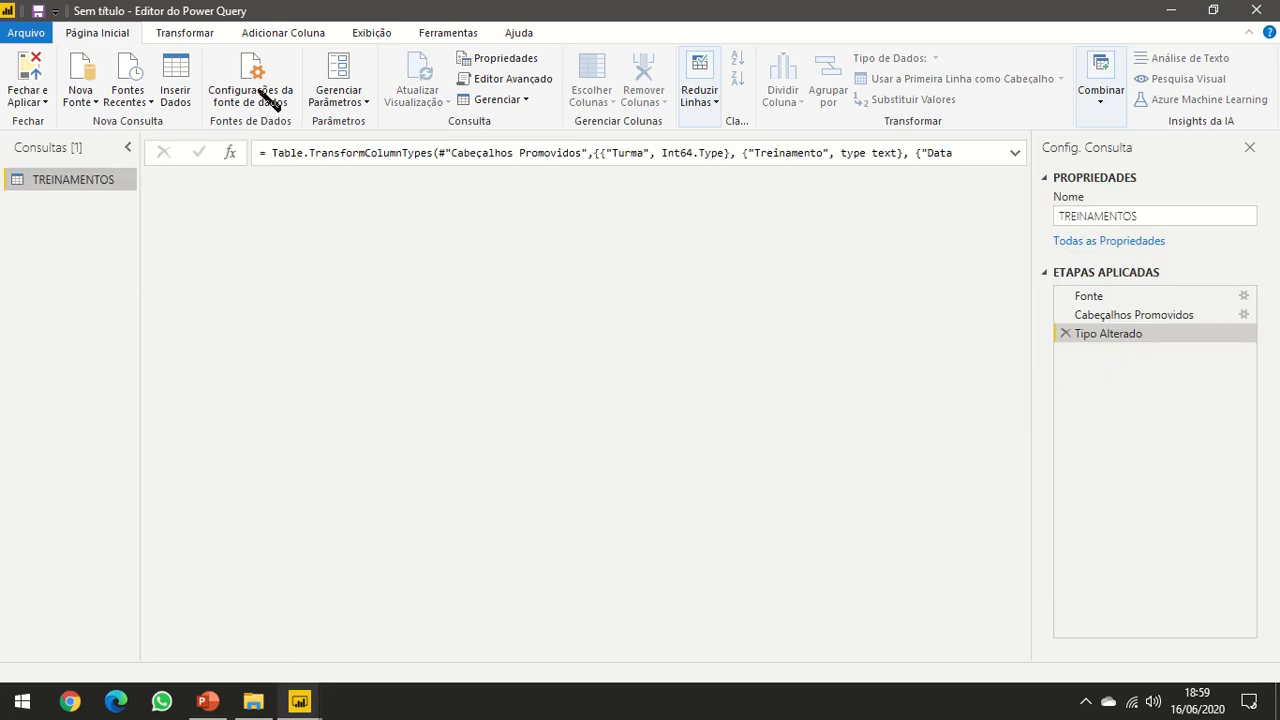
key(ctrl)
key(ctrl)
key(ctrl)
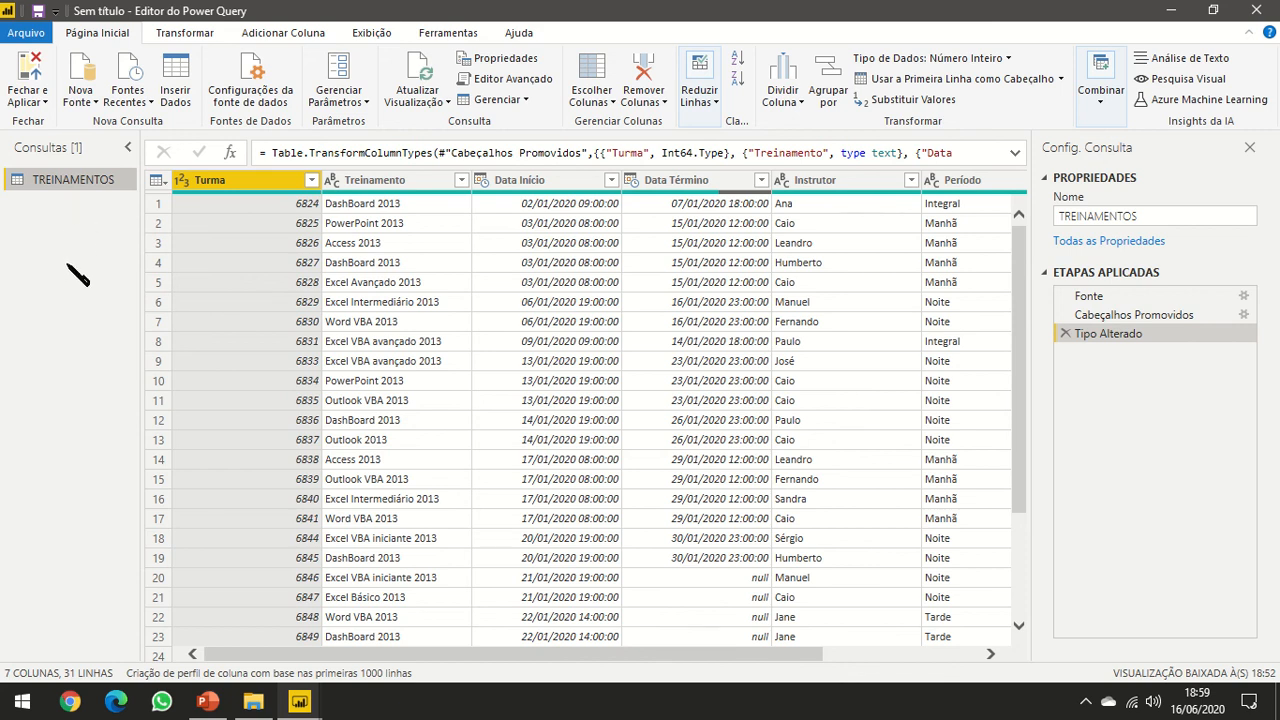
click(1245, 297)
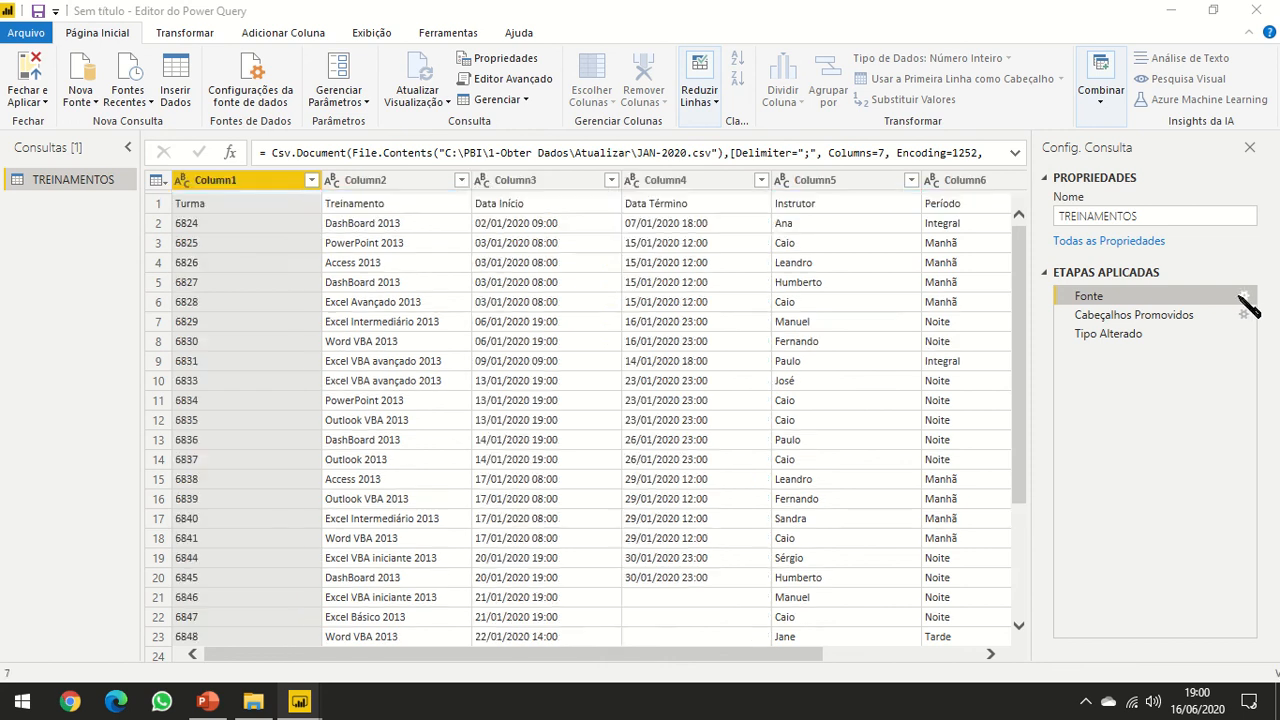
click(524, 266)
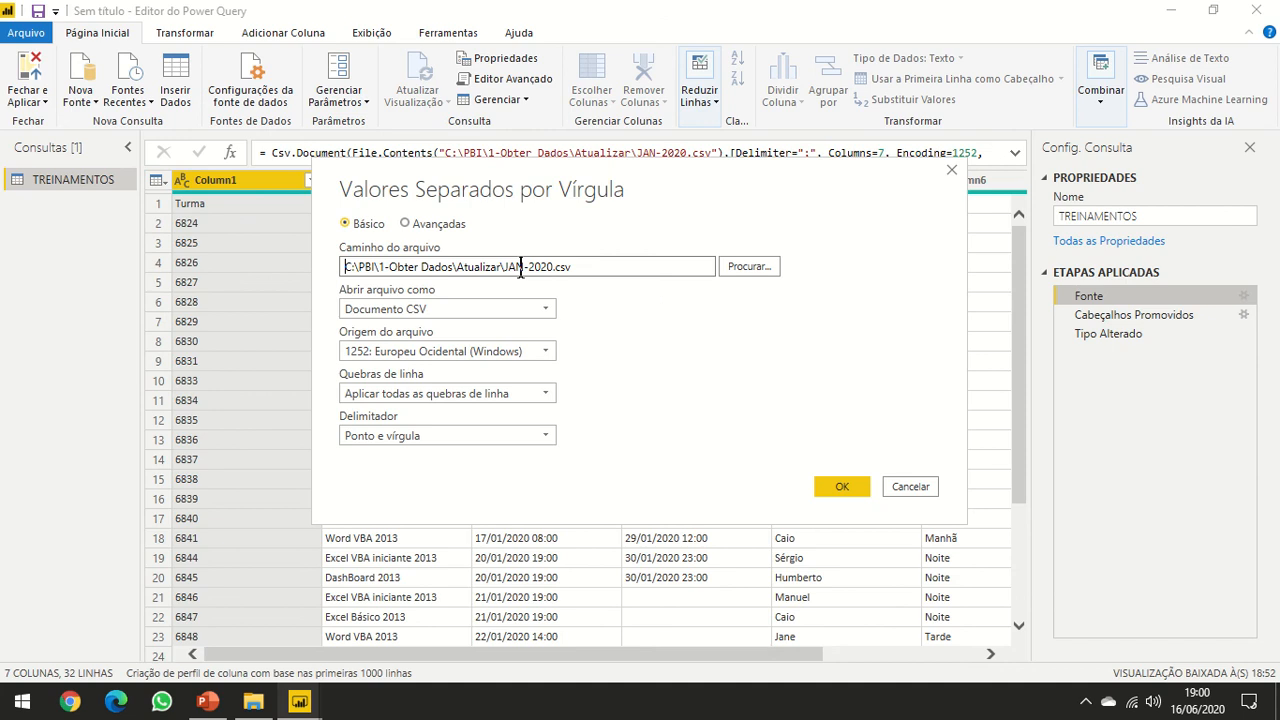
click(761, 272)
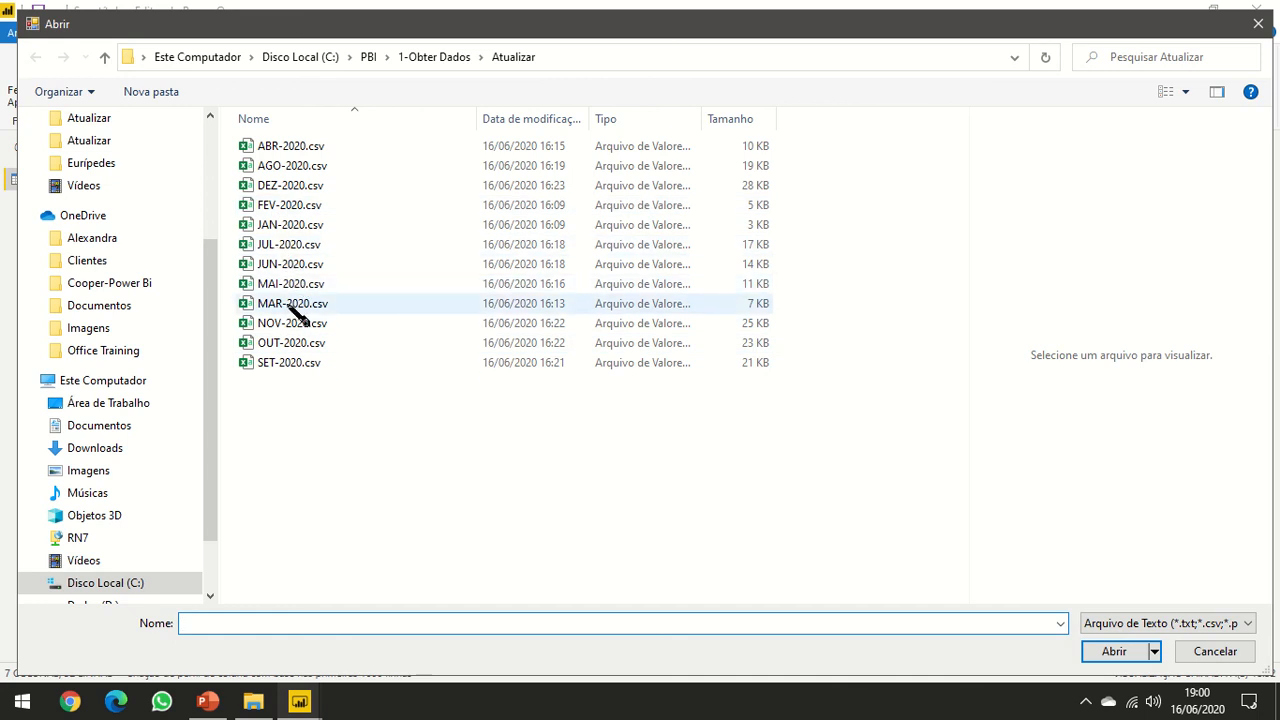
double_click(285, 222)
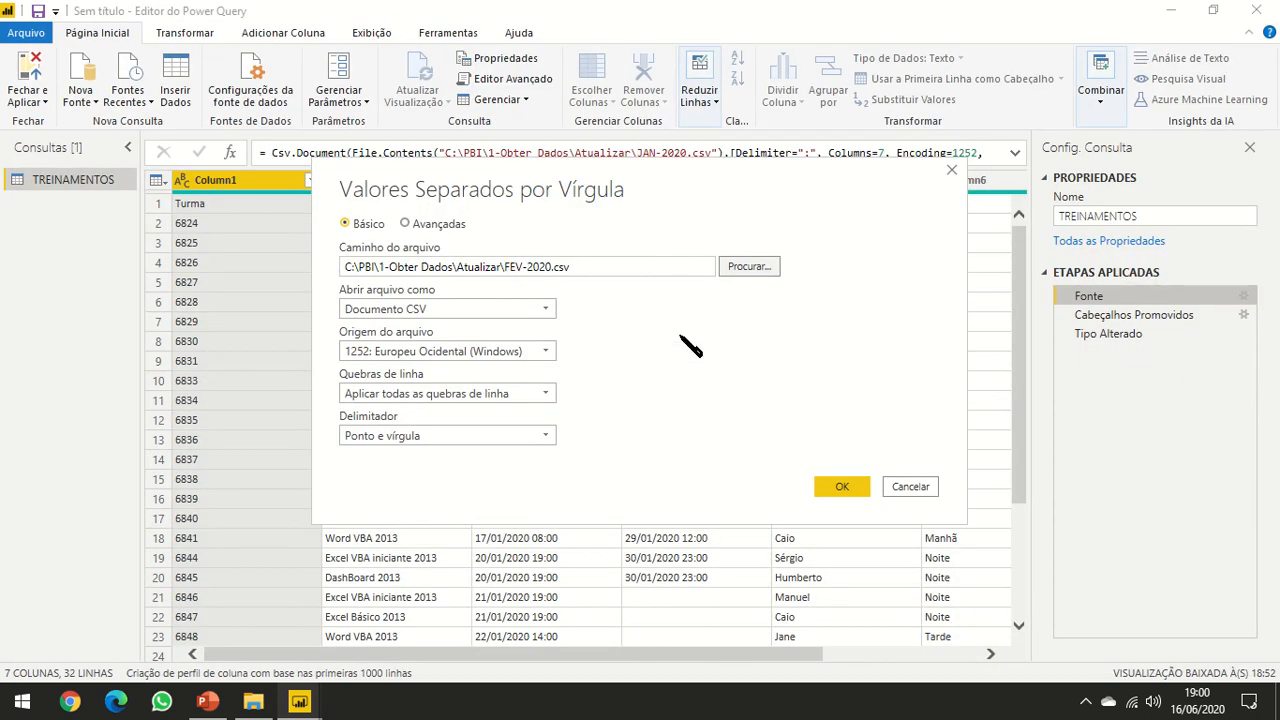
click(843, 487)
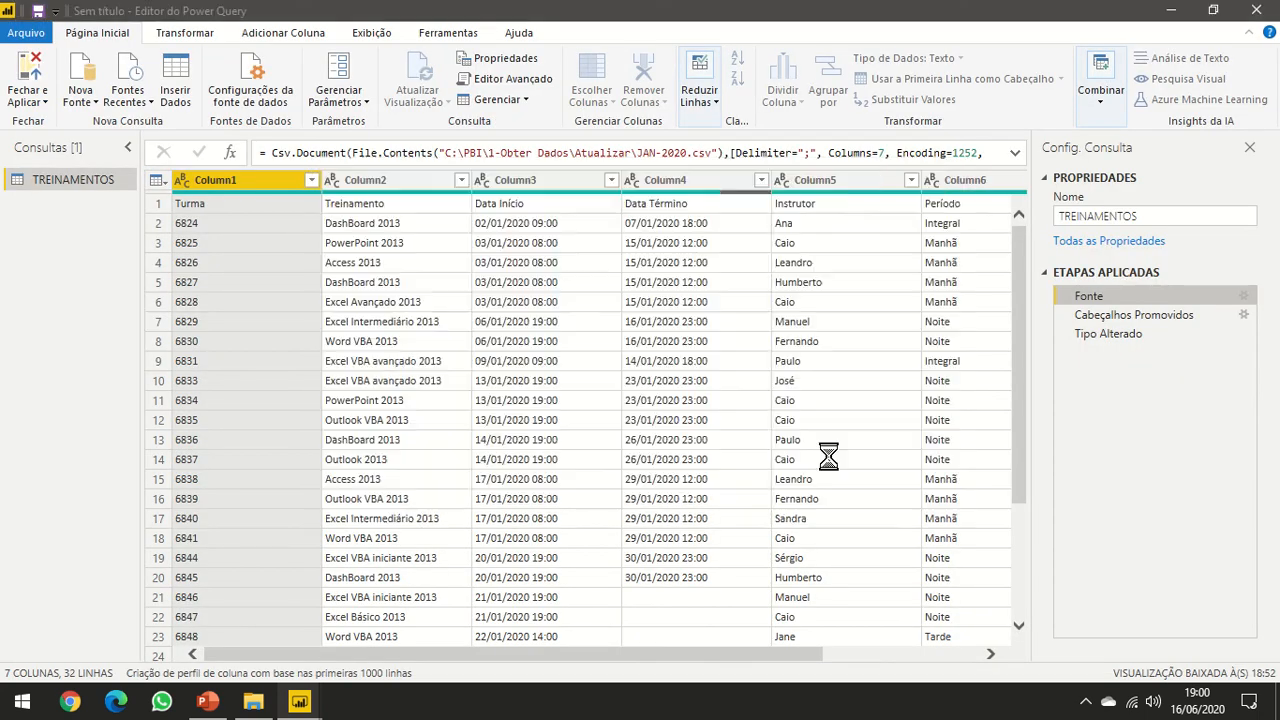
click(29, 74)
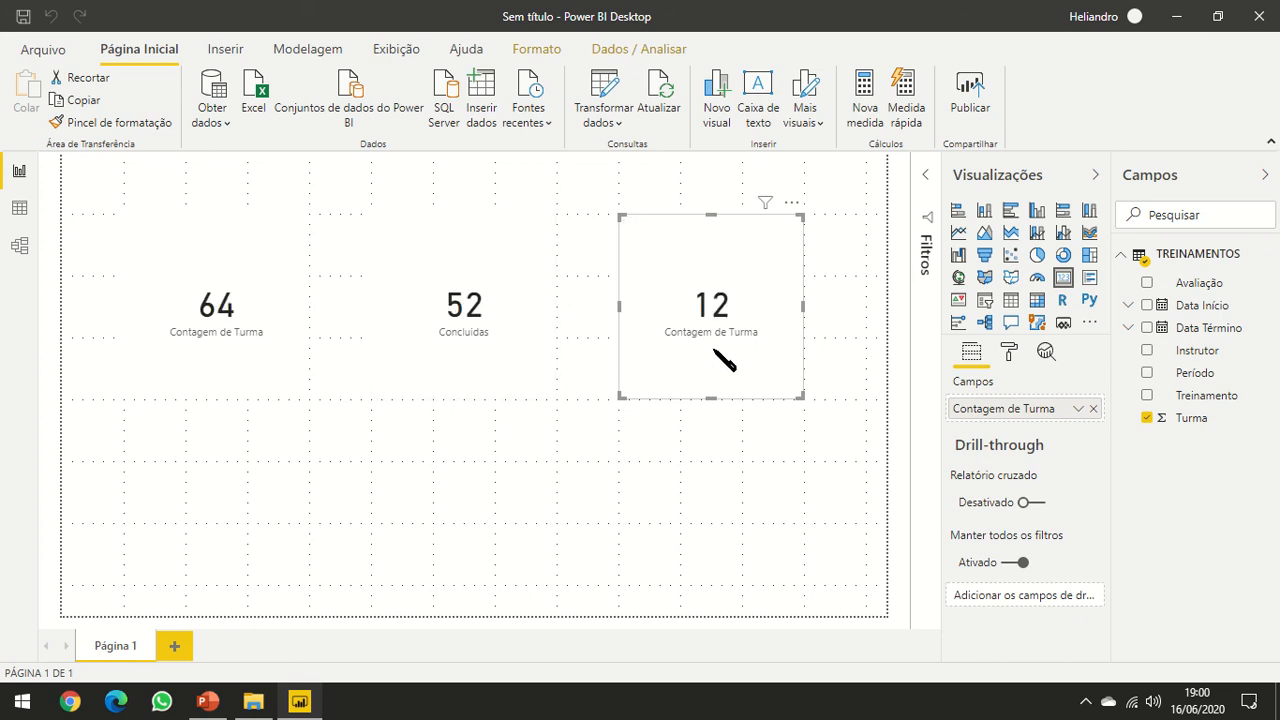
Rename the third card's field as Andamentos
double_click(995, 410)
text(Andam)
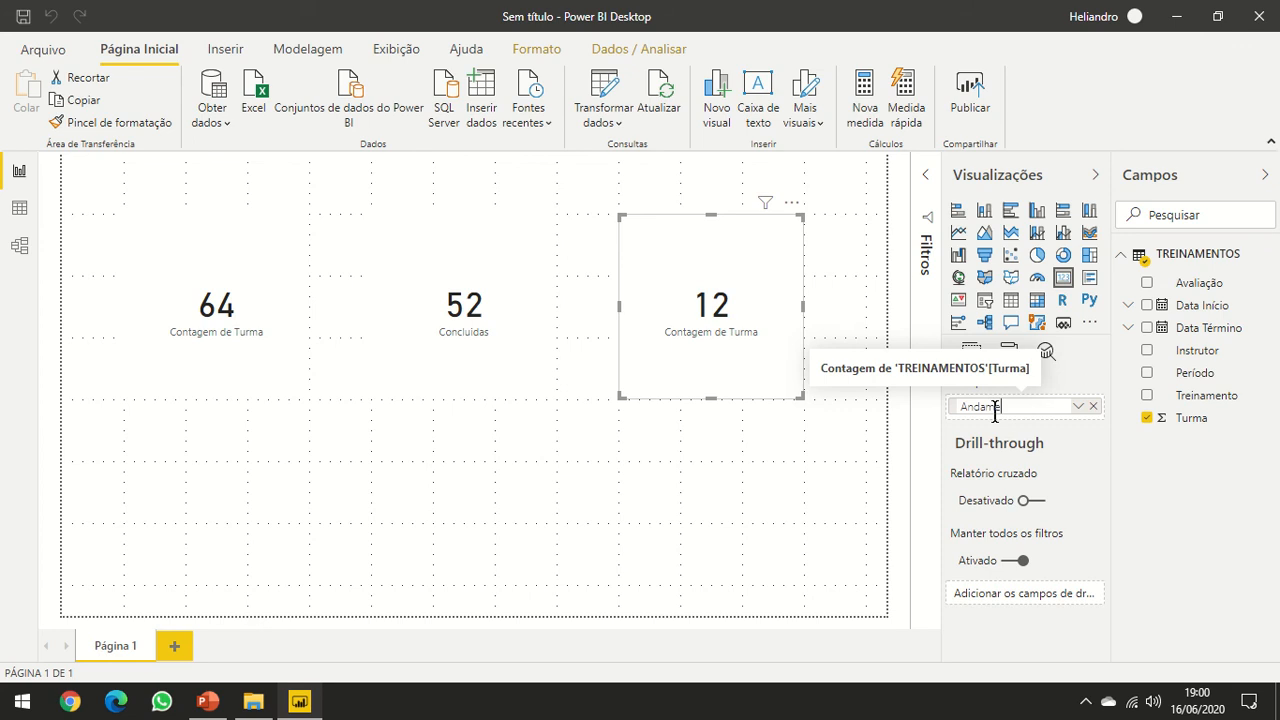
text(entos)
key(Return)
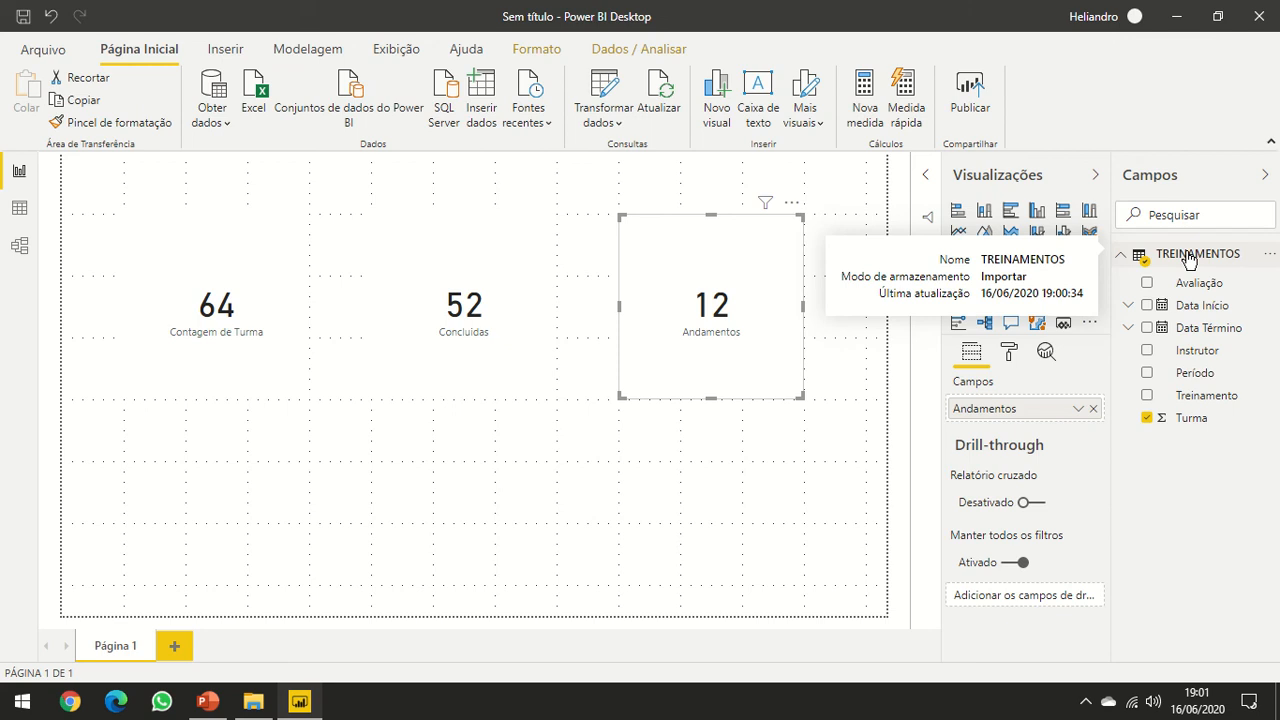
Change the report's CSV source to MAR-2020.csv through the data source settings and apply the pending query changes
click(604, 122)
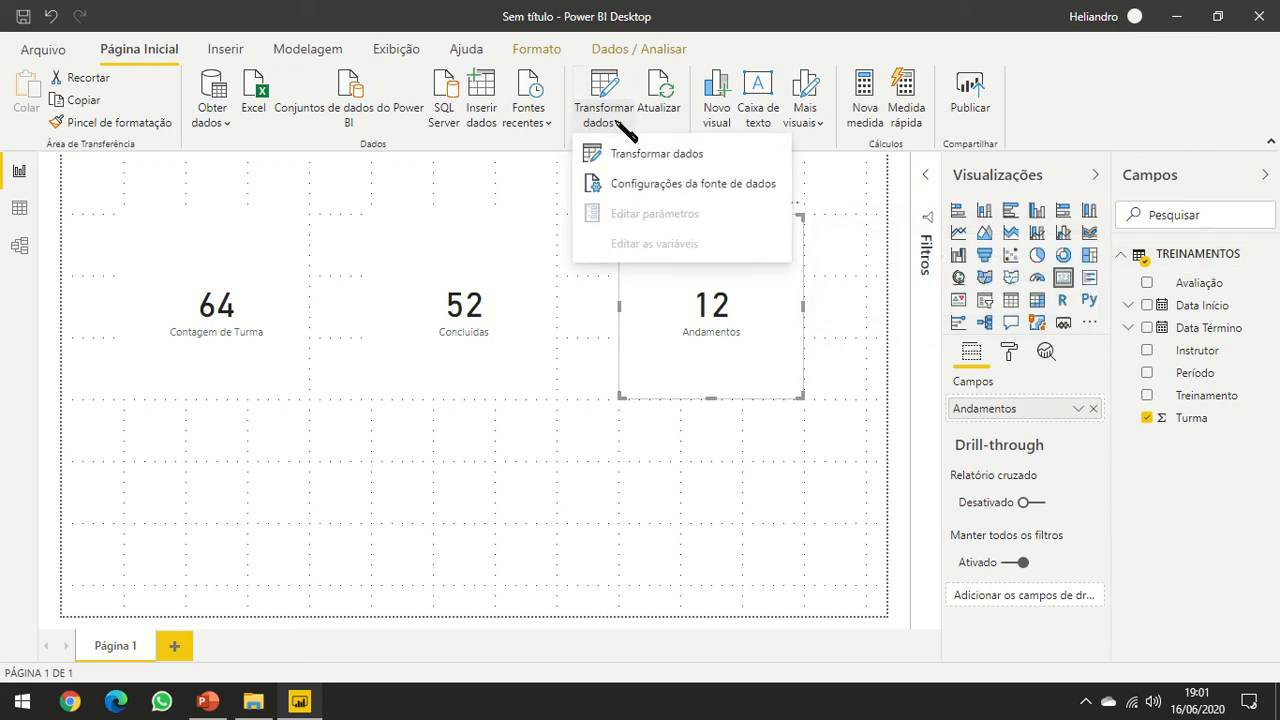
click(660, 186)
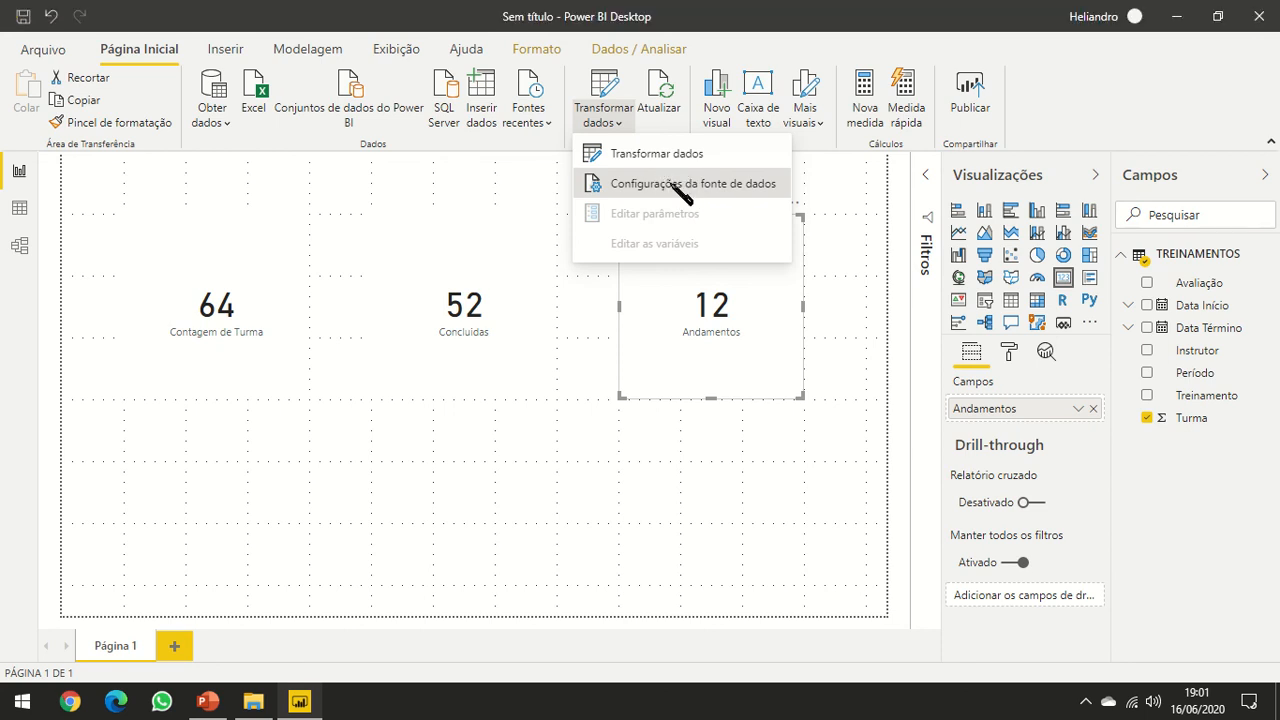
click(676, 190)
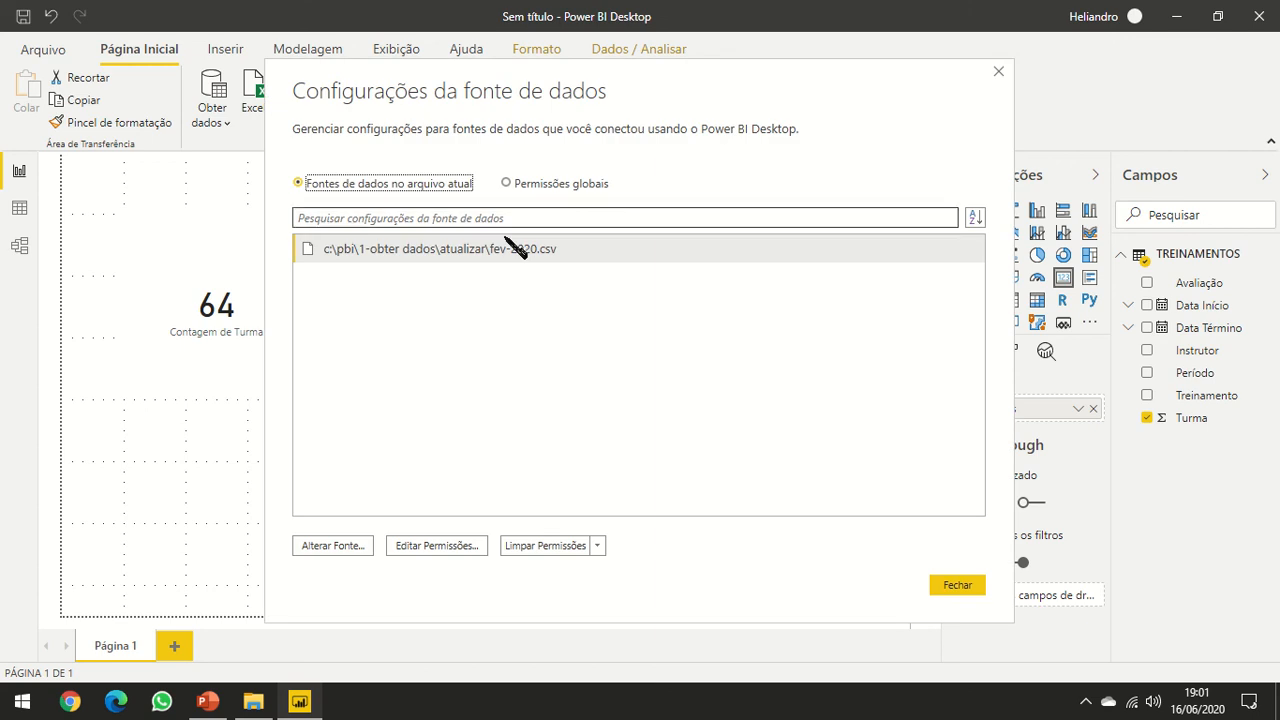
click(476, 257)
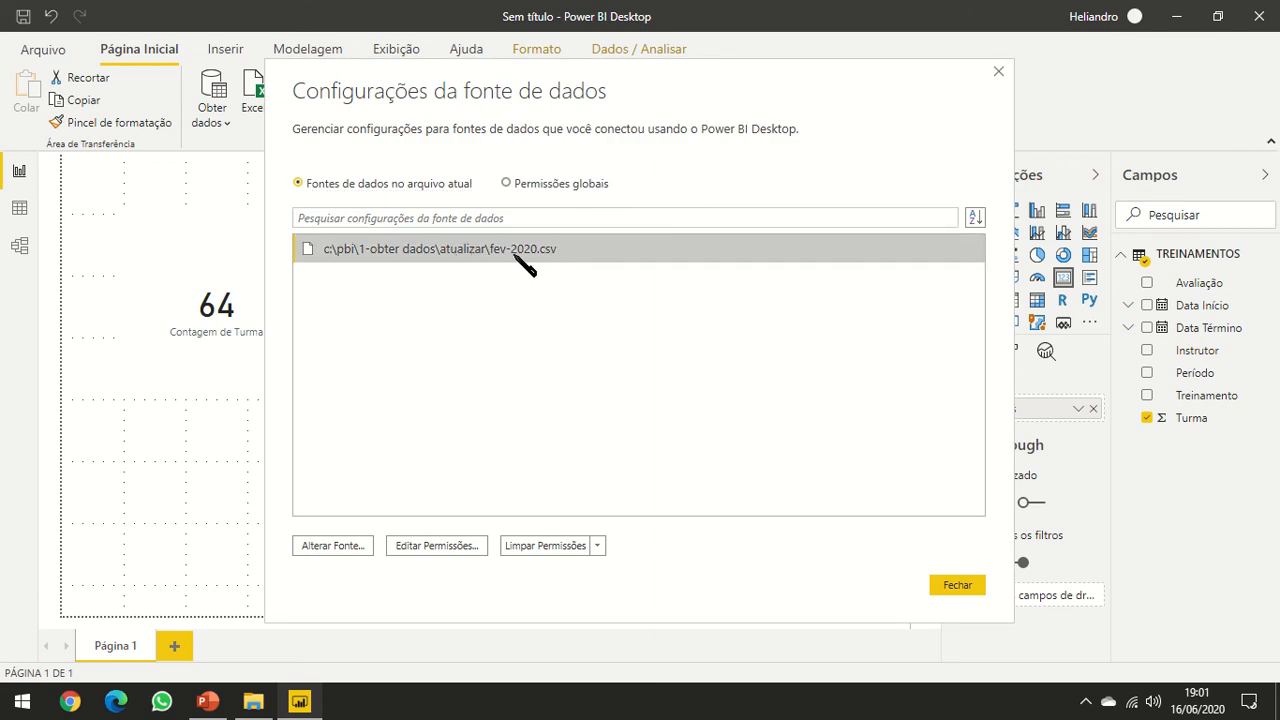
click(356, 548)
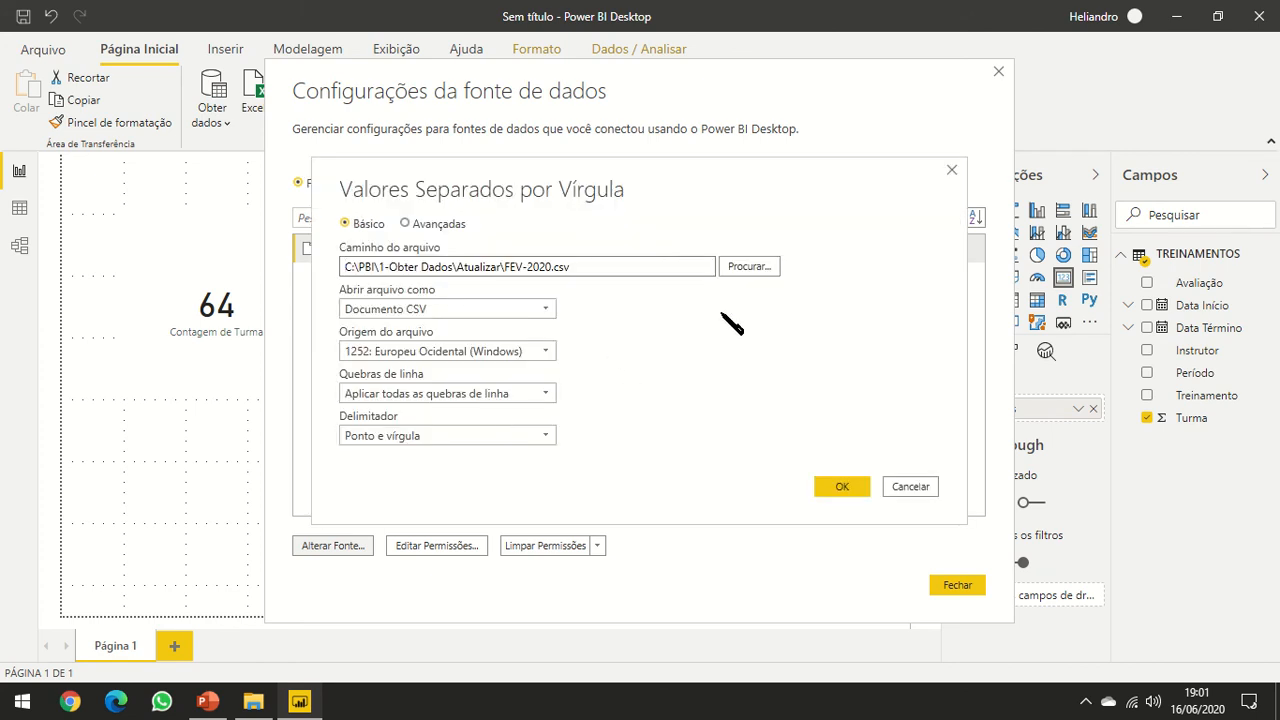
click(752, 268)
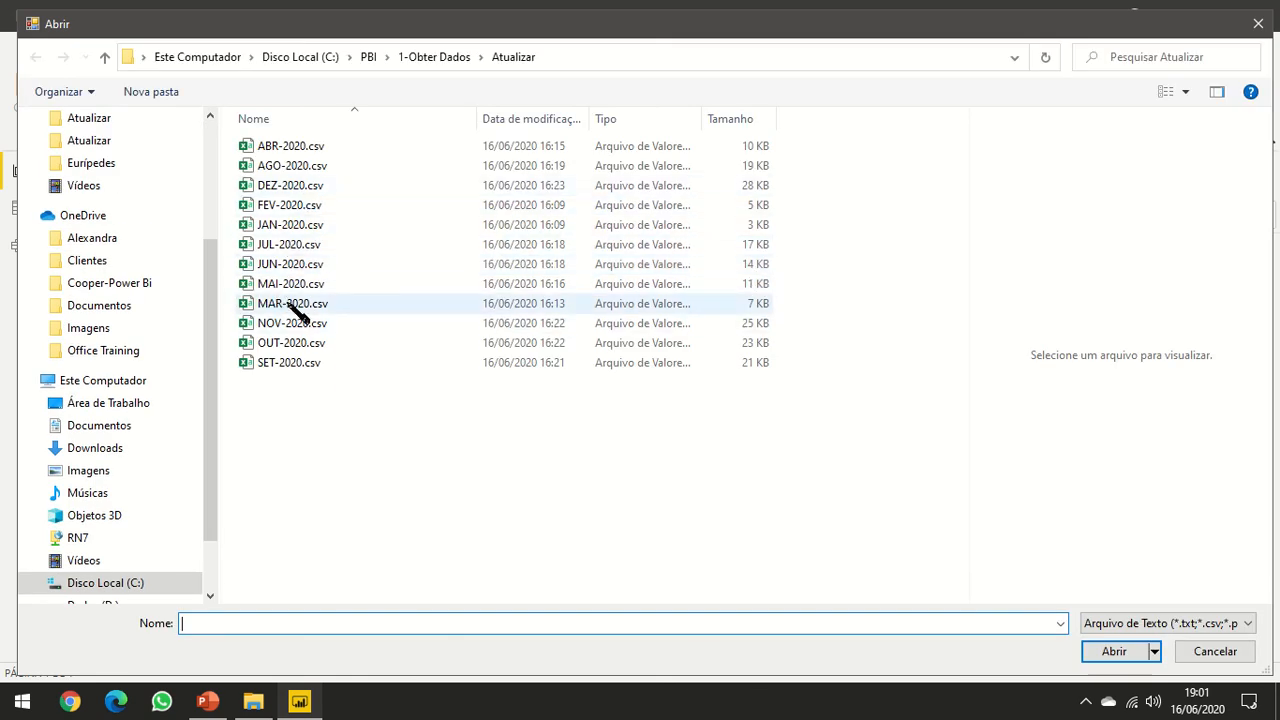
click(291, 305)
click(1114, 651)
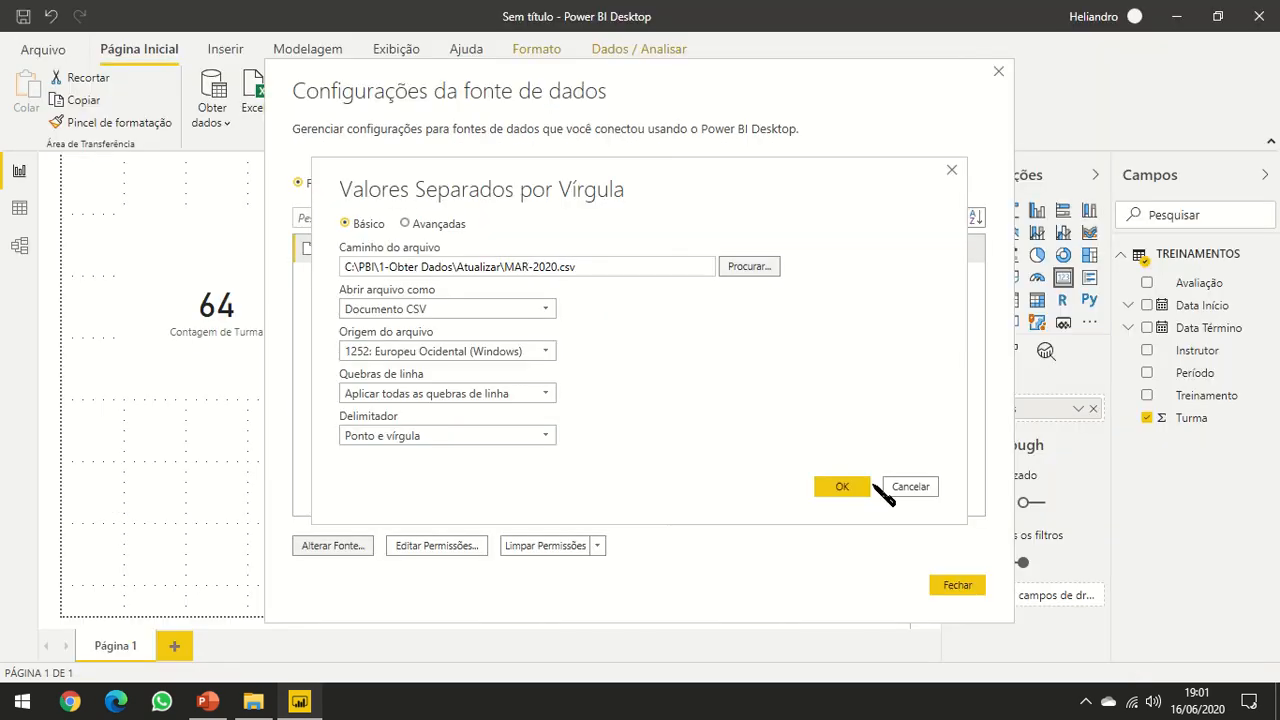
click(843, 488)
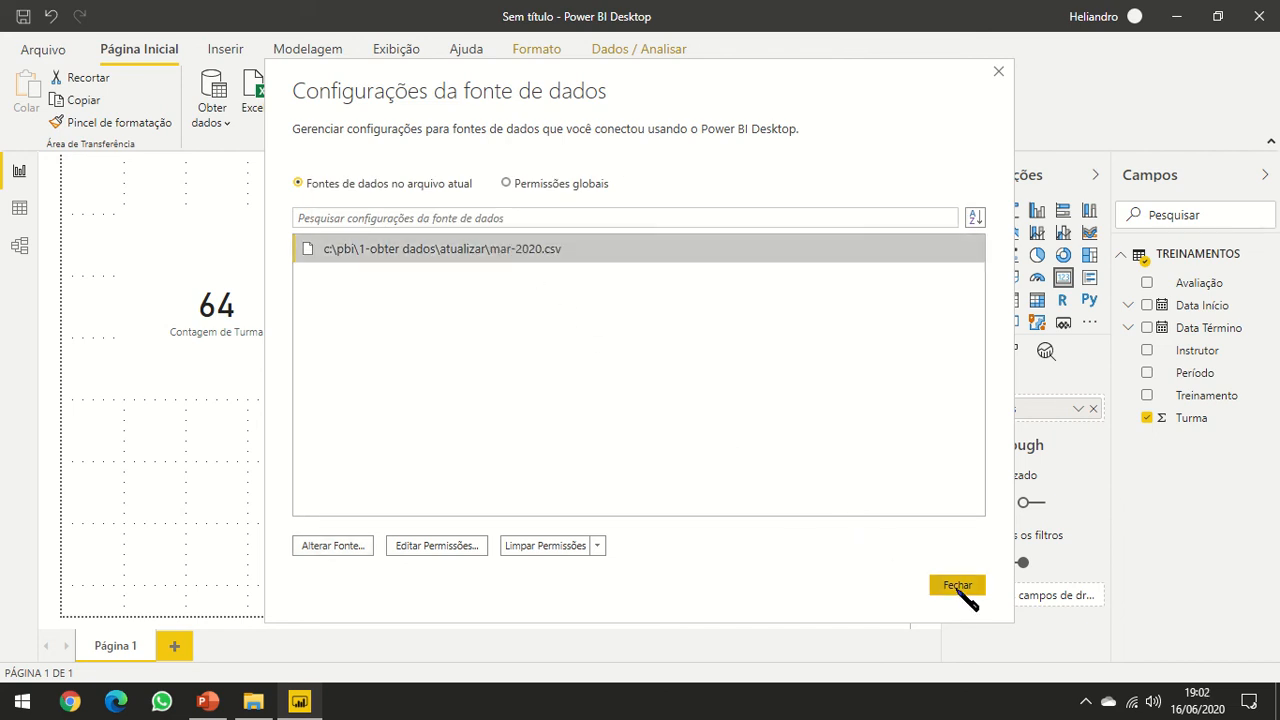
click(957, 586)
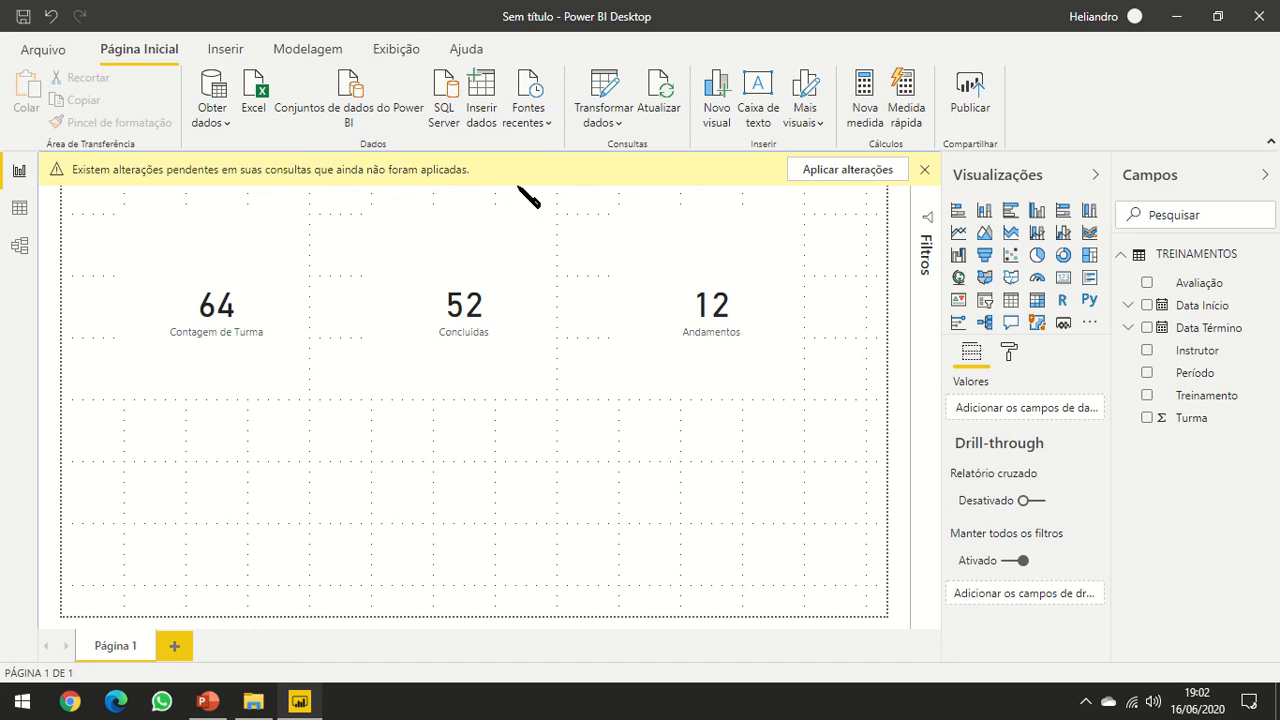
click(828, 172)
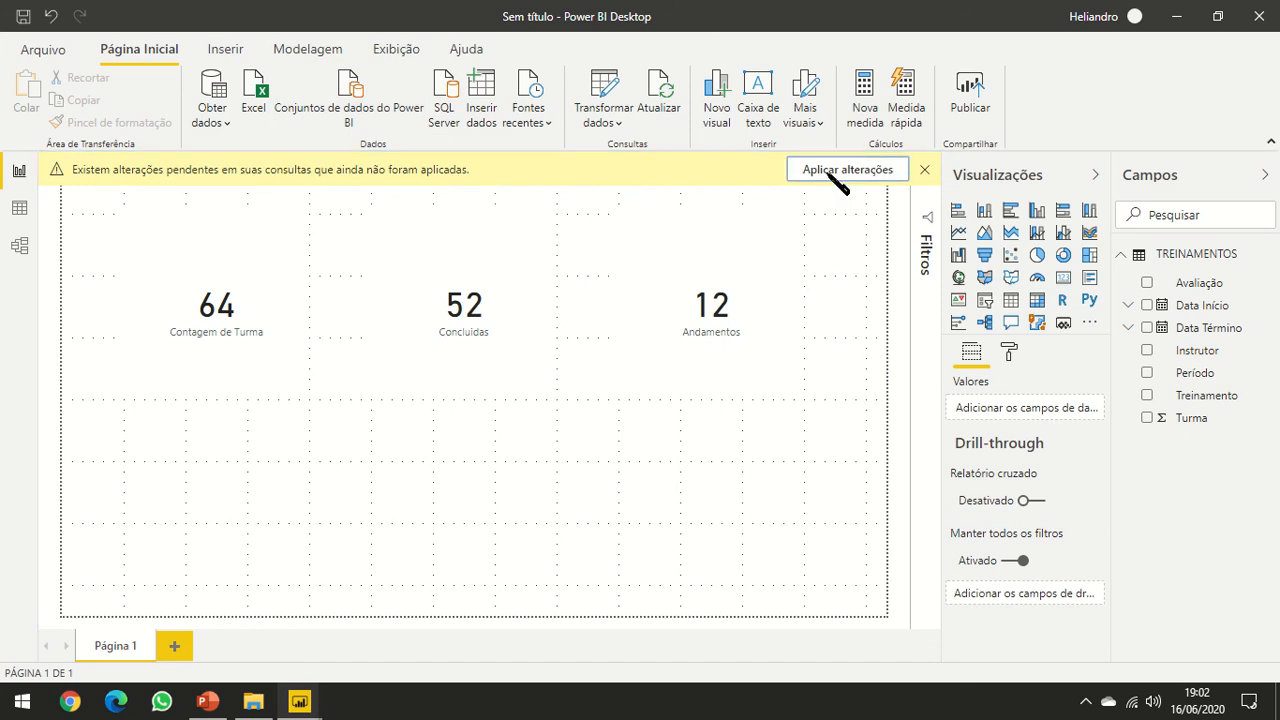